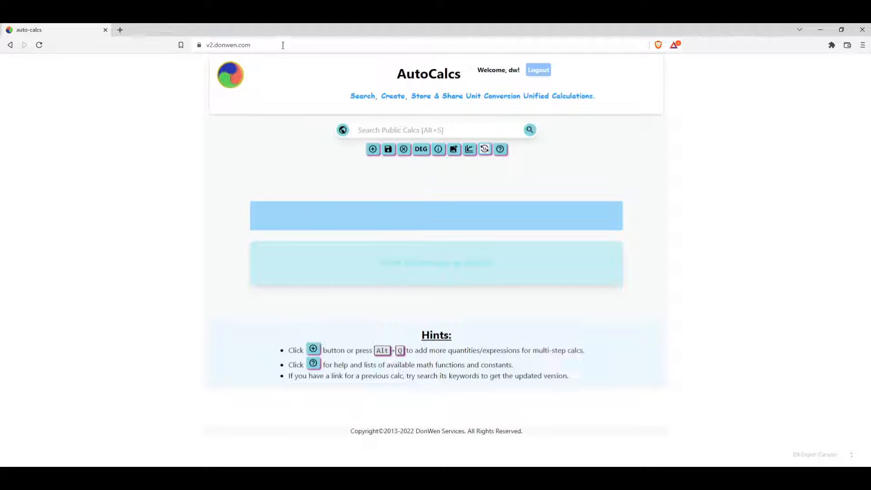
Reload v2.donwen.com and evaluate the expression 2+3 in the calculator.
{"action": "left_click", "coordinate": [265, 43]}
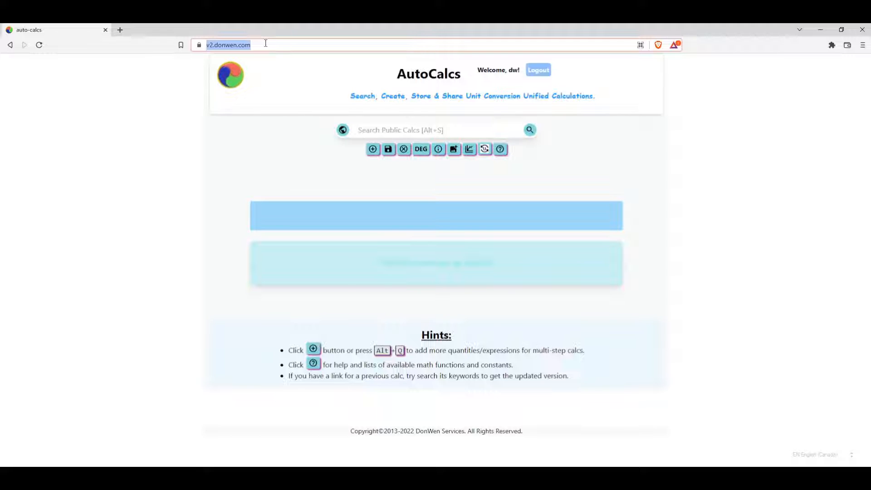
{"action": "key", "text": "Return"}
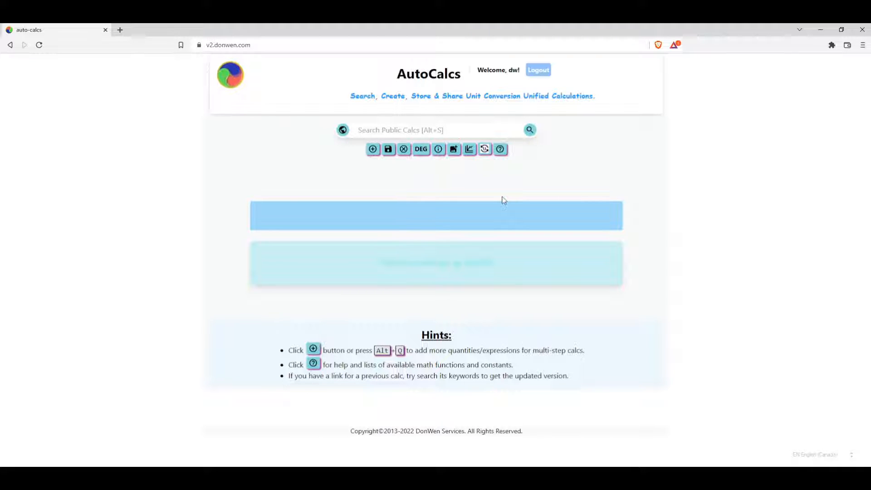
{"action": "left_click", "coordinate": [502, 265]}
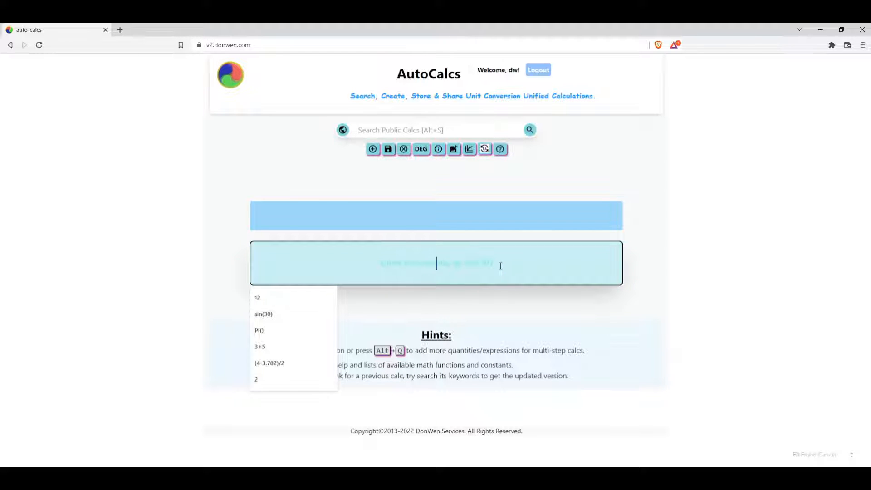
{"action": "type", "text": "2+3"}
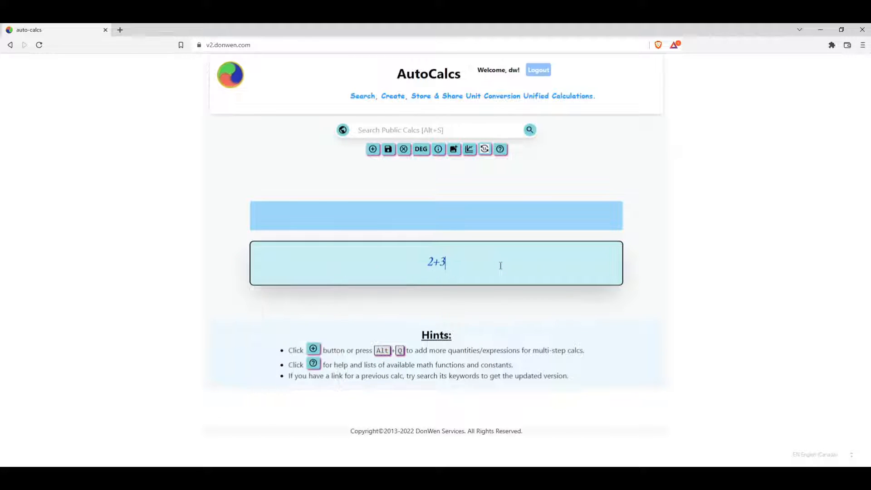
{"action": "key", "text": "Return"}
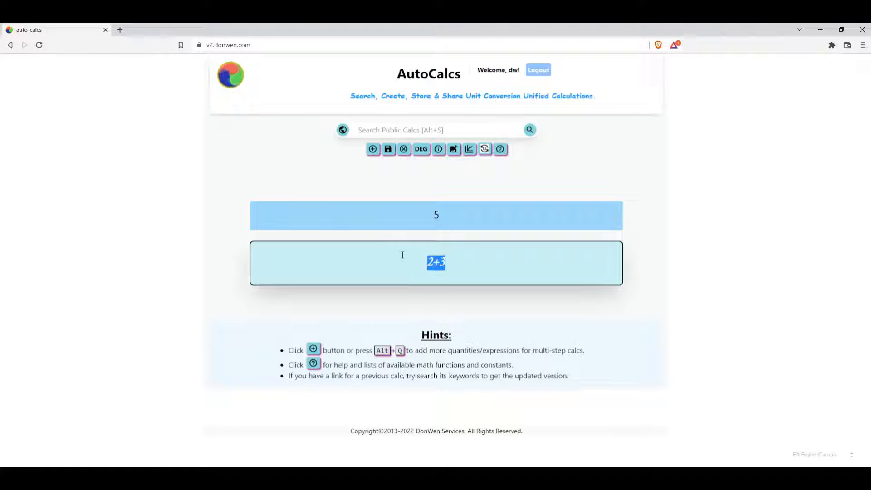
Replace the expression with sin(30) and evaluate it.
{"action": "type", "text": "sin("}
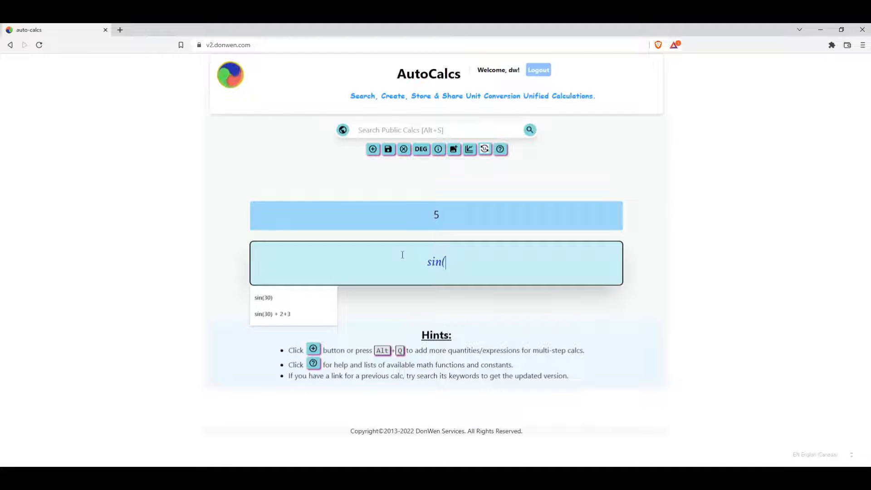
{"action": "type", "text": "3"}
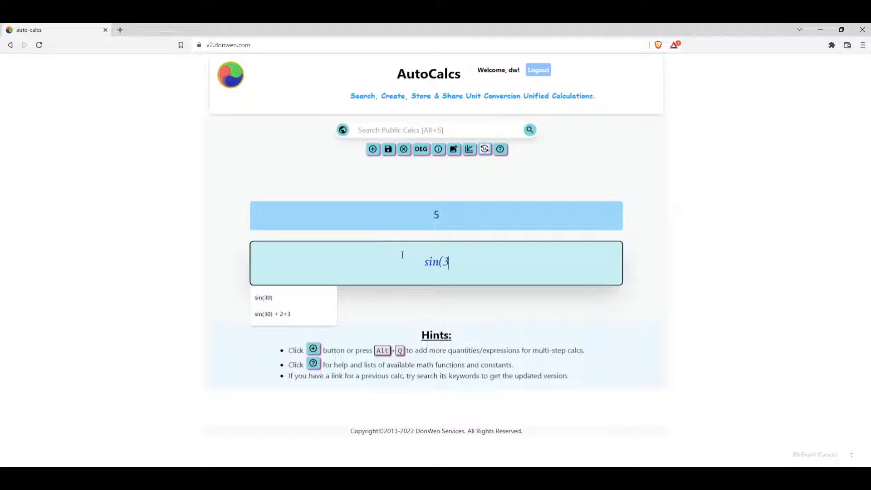
{"action": "type", "text": "0)"}
{"action": "key", "text": "Return"}
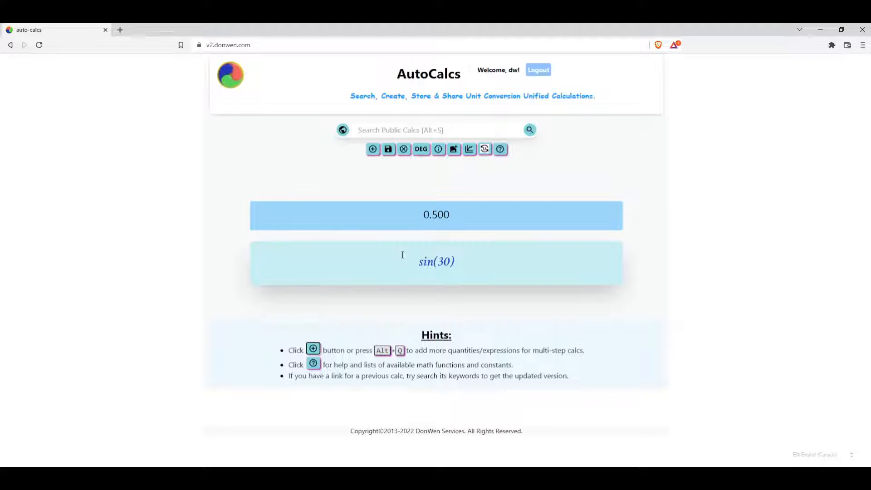
Replace the expression with the constant function PI() and evaluate it.
{"action": "left_click", "coordinate": [402, 255]}
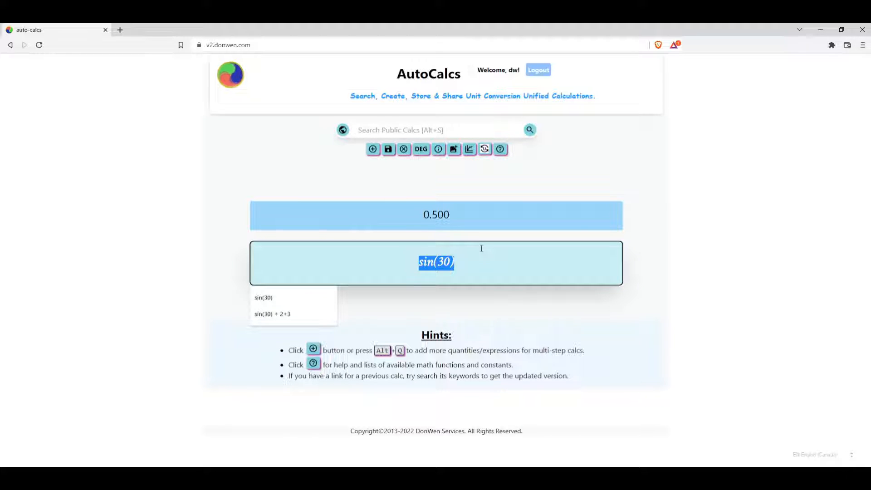
{"action": "type", "text": "PI()"}
{"action": "key", "text": "Return"}
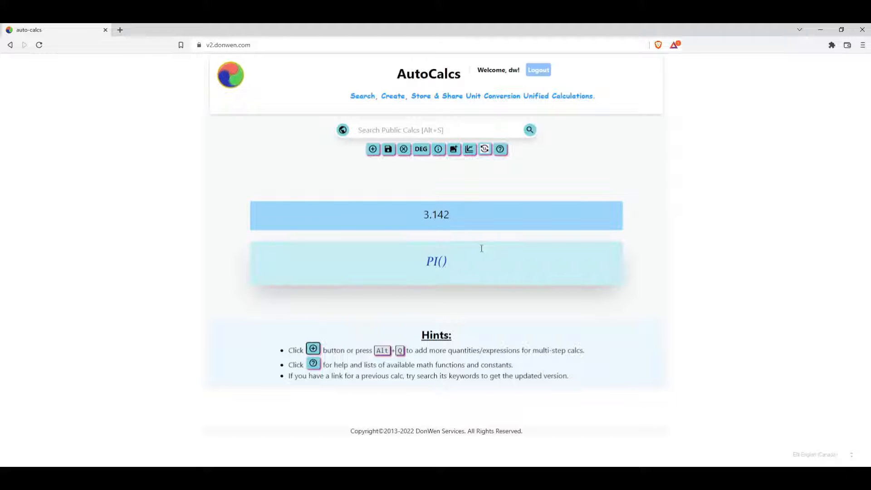
Add another quantity row to start a multi-step calculation and give the first row the symbol d.
{"action": "left_click", "coordinate": [373, 153]}
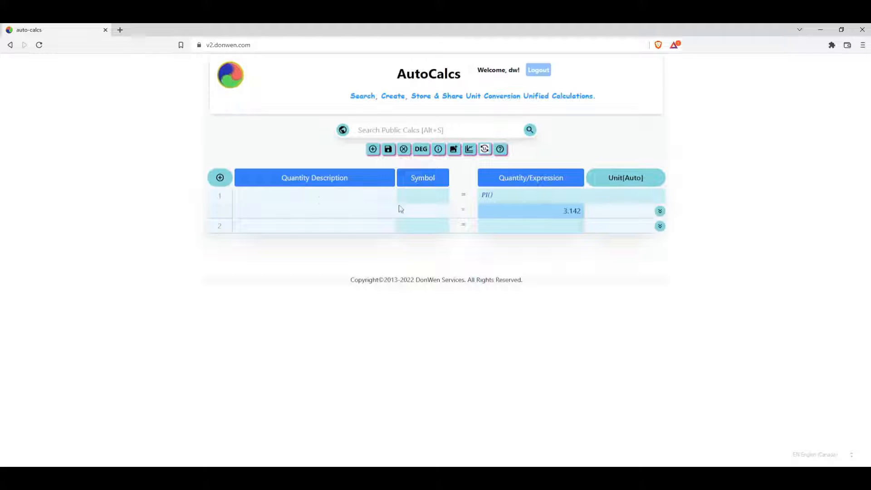
{"action": "left_click", "coordinate": [426, 195]}
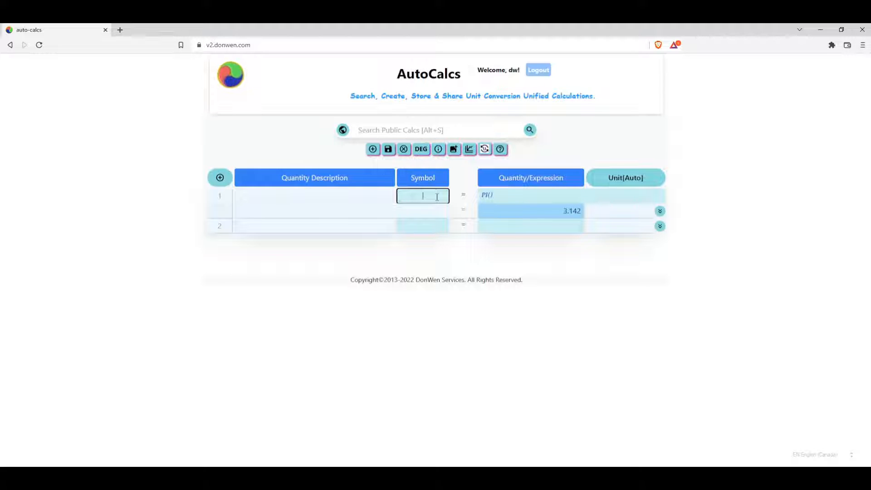
{"action": "type", "text": "d"}
{"action": "key", "text": "Tab"}
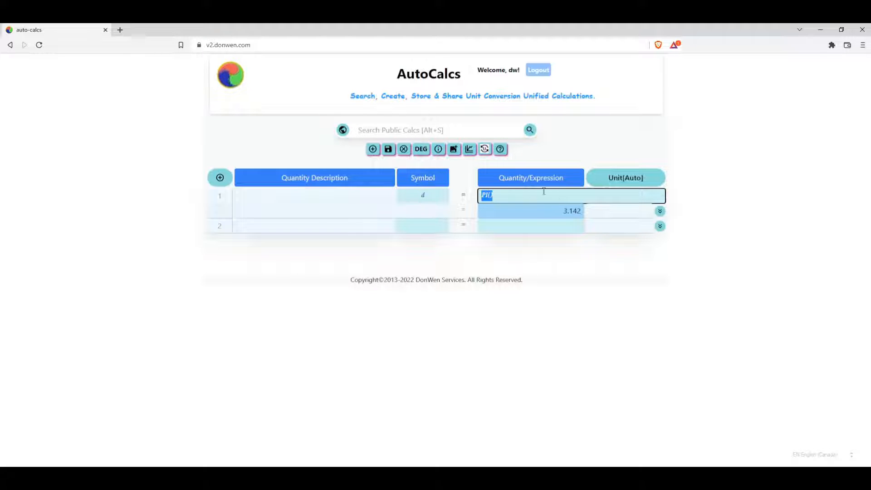
Set the value of quantity d to 80 and choose km as its unit.
{"action": "type", "text": "8"}
{"action": "key", "text": "Return"}
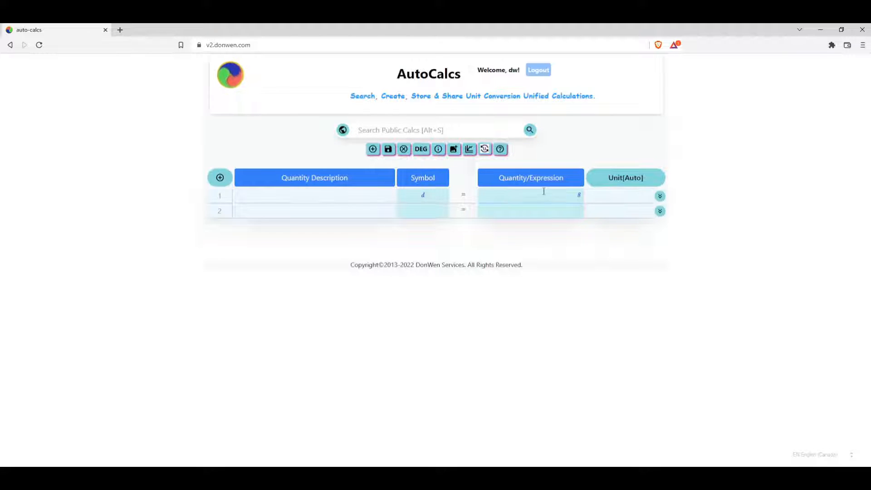
{"action": "left_click", "coordinate": [571, 196]}
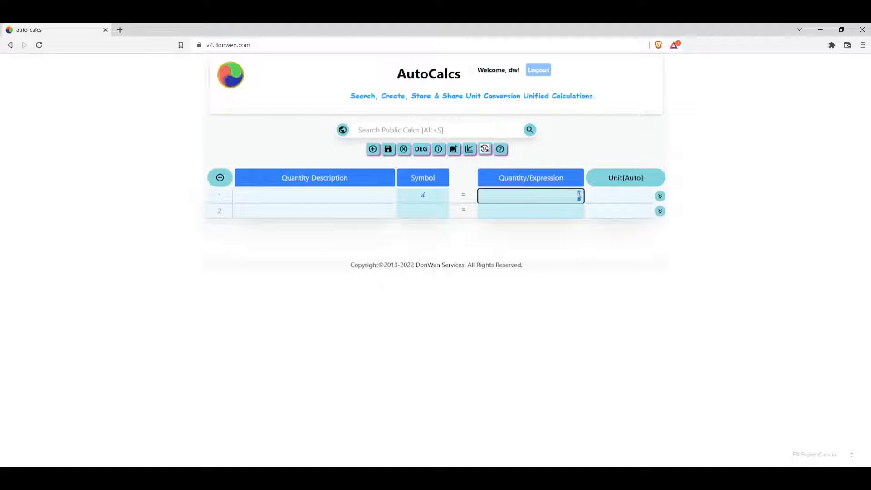
{"action": "type", "text": "0"}
{"action": "key", "text": "Return"}
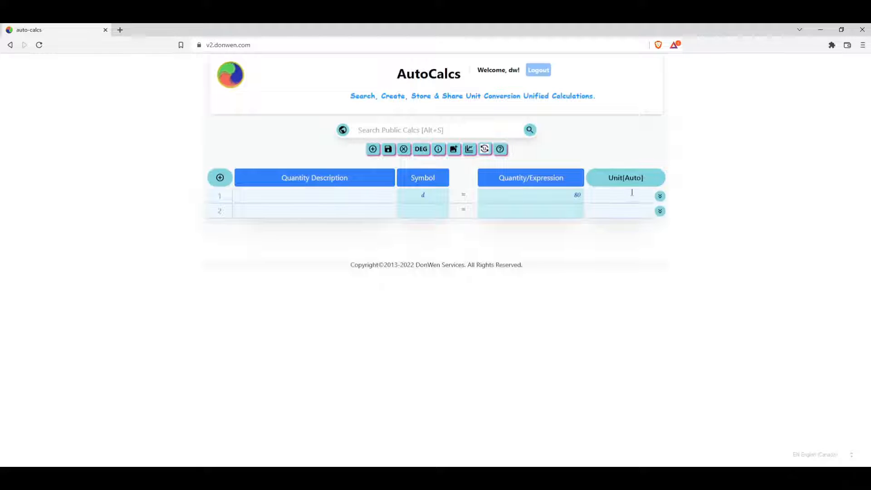
{"action": "left_click", "coordinate": [631, 193]}
{"action": "type", "text": "km"}
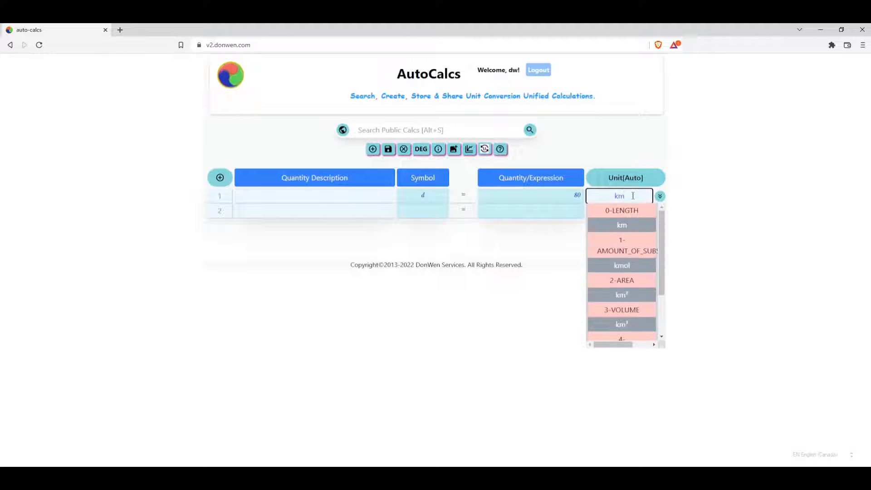
{"action": "left_click", "coordinate": [626, 225]}
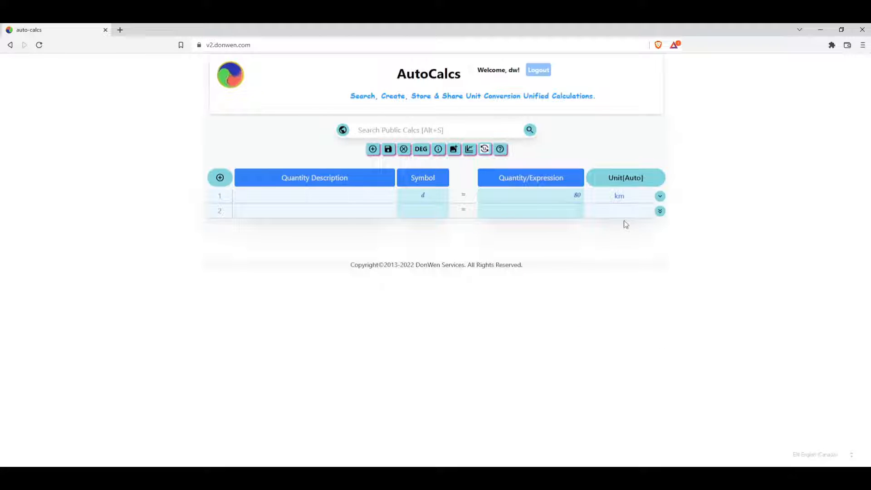
{"action": "left_click", "coordinate": [633, 195]}
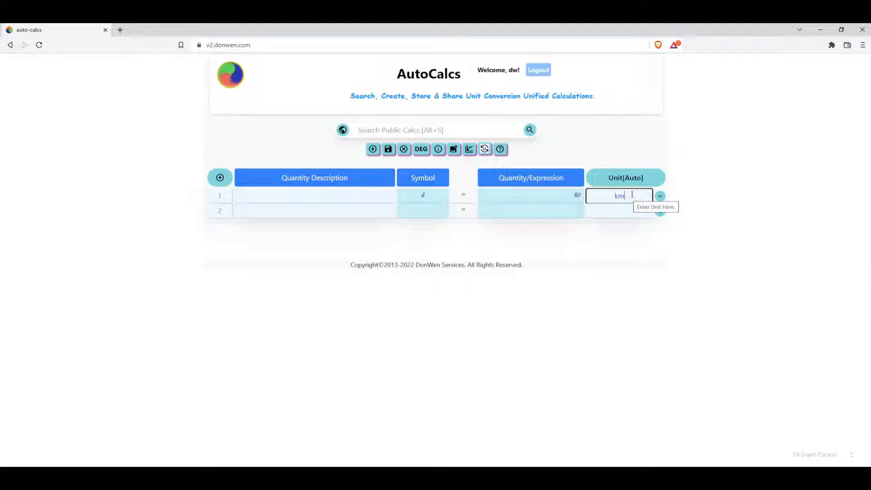
{"action": "left_click", "coordinate": [636, 195]}
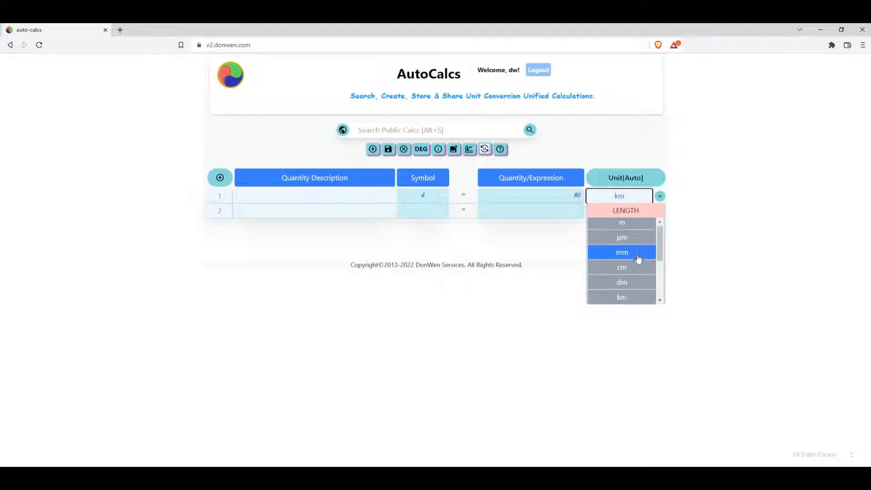
{"action": "scroll", "coordinate": [636, 247], "scroll_direction": "down", "scroll_amount": 2}
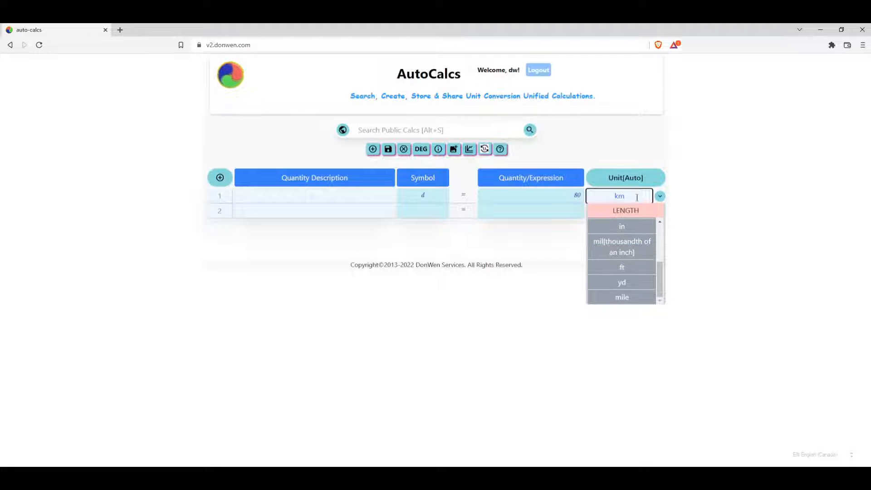
{"action": "left_click", "coordinate": [723, 177]}
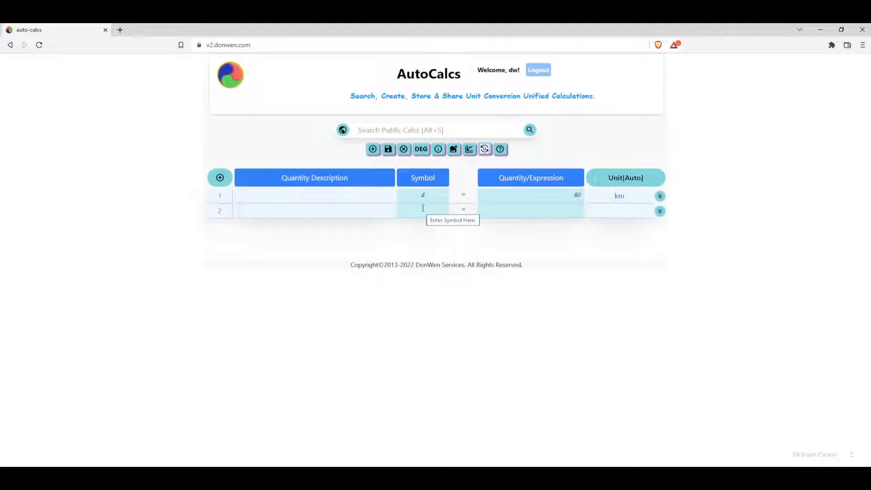
Give the second row the symbol t and the value 40.
{"action": "left_click", "coordinate": [423, 208]}
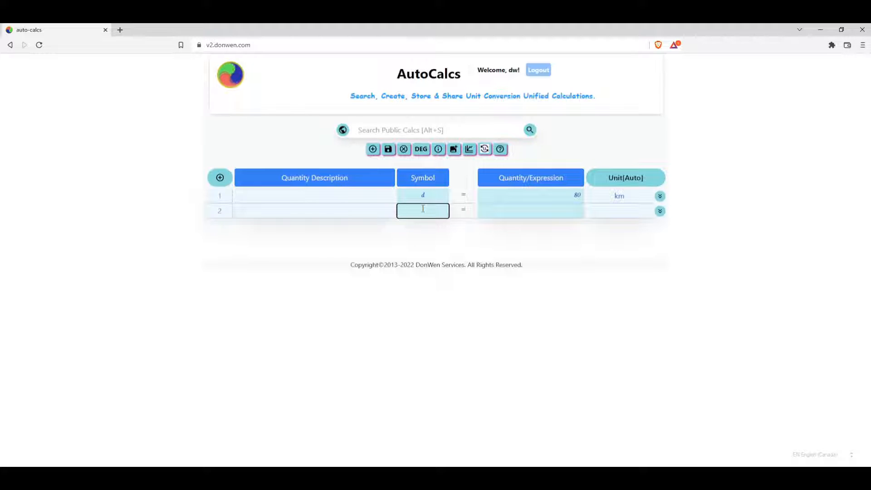
{"action": "type", "text": "t"}
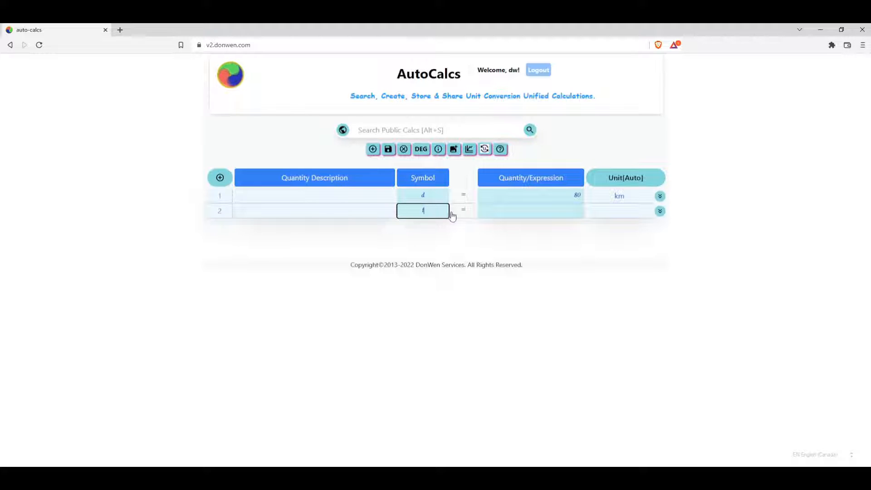
{"action": "left_click", "coordinate": [540, 212]}
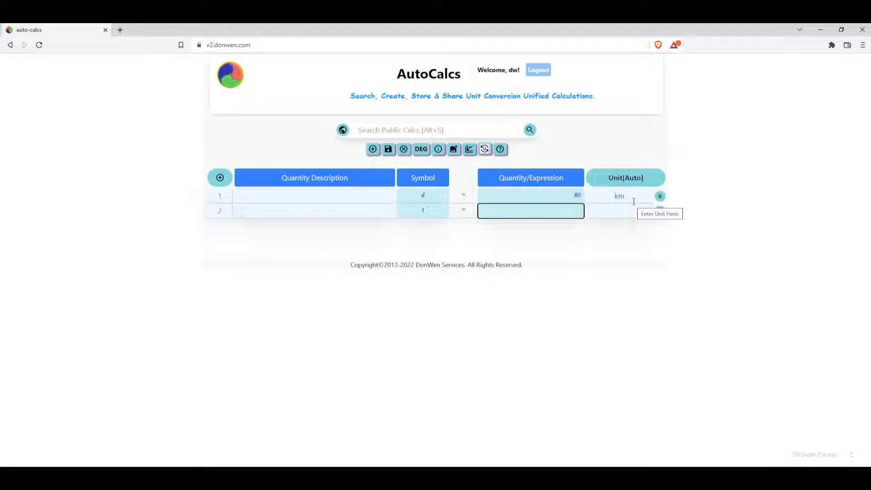
{"action": "type", "text": "1"}
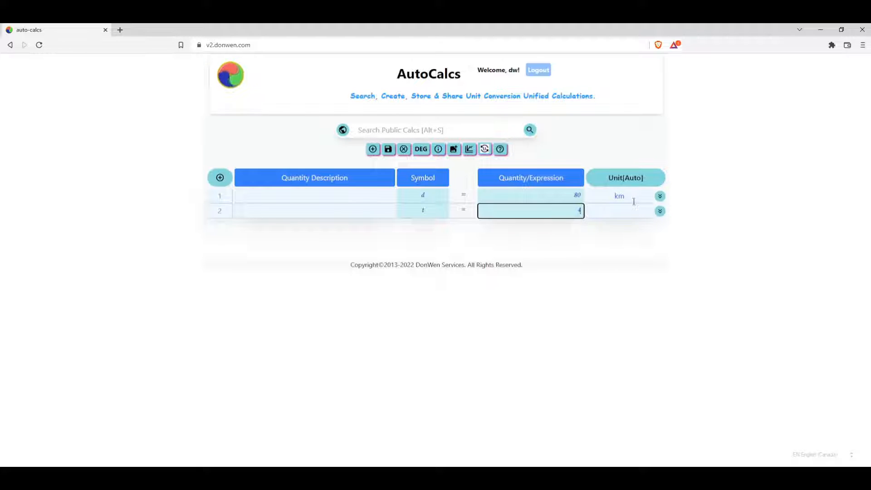
{"action": "type", "text": "0"}
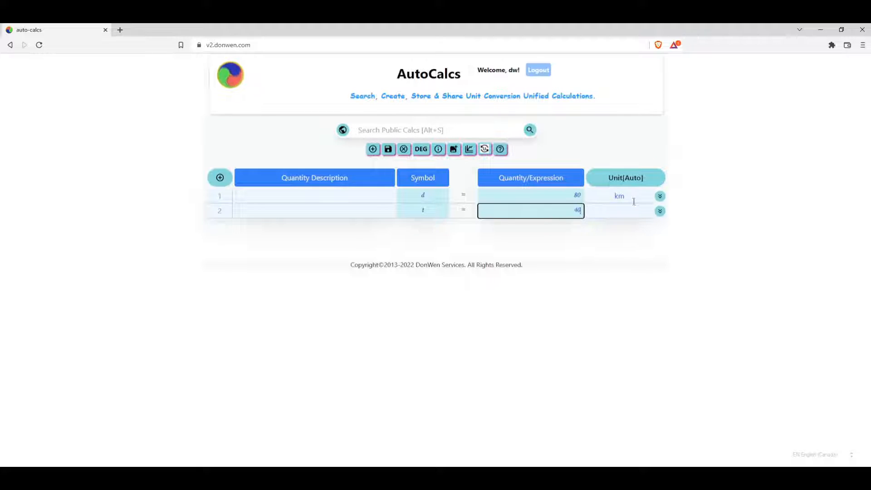
Set the unit of quantity t to minute.
{"action": "left_click", "coordinate": [621, 211]}
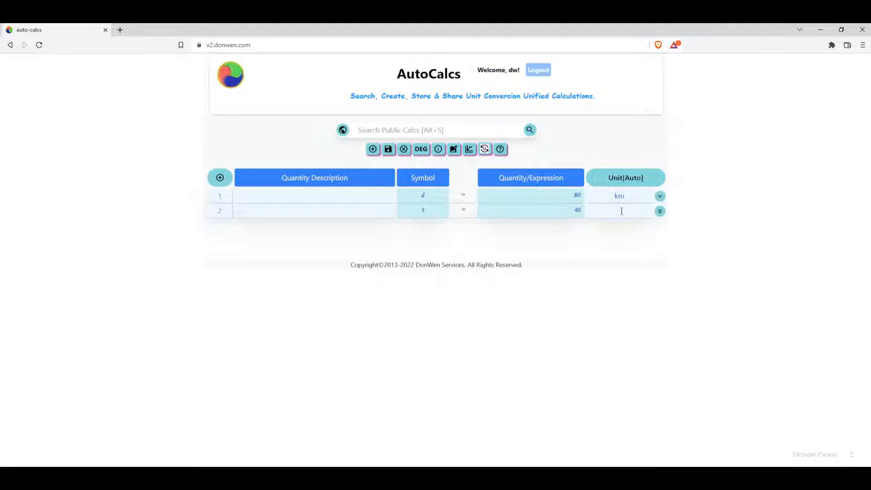
{"action": "left_click", "coordinate": [621, 211]}
{"action": "type", "text": "mi"}
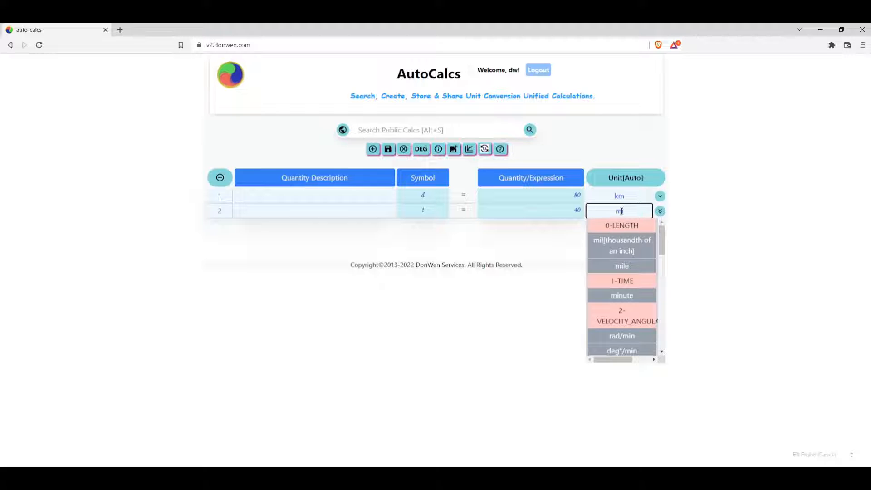
{"action": "type", "text": "n"}
{"action": "left_click", "coordinate": [630, 244]}
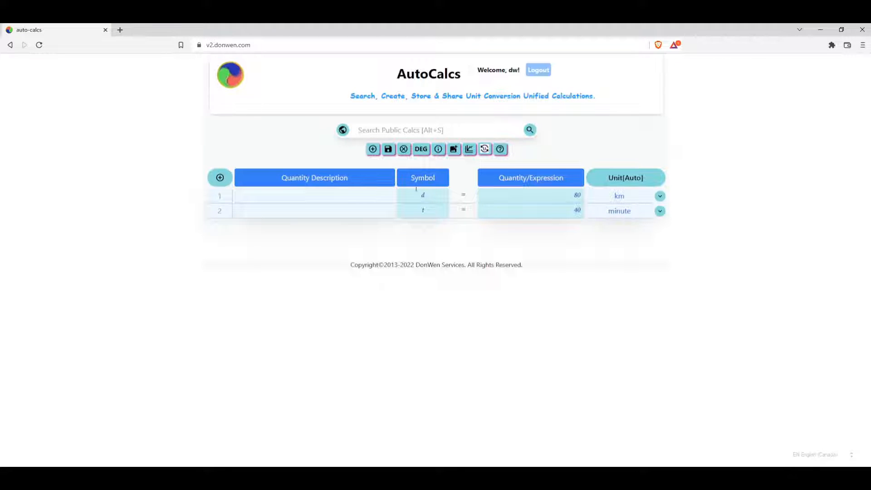
Add a third row with the symbol v and calculate it with the expression d/t.
{"action": "left_click", "coordinate": [373, 149]}
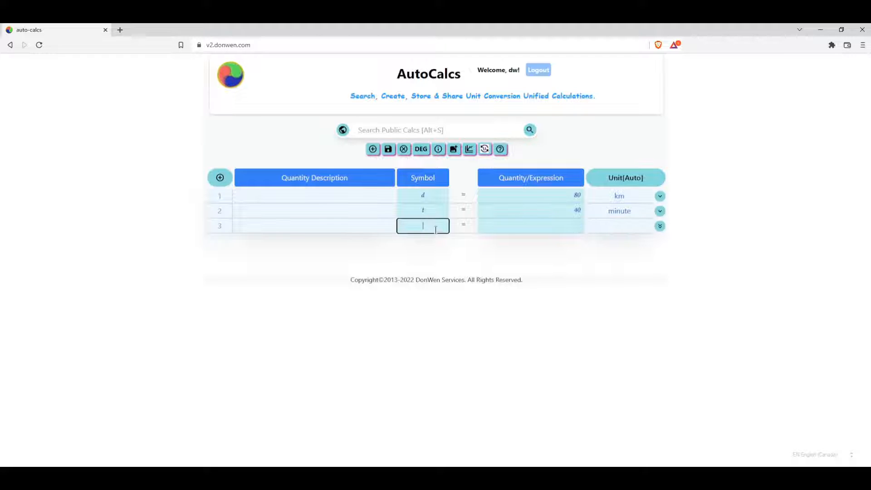
{"action": "type", "text": "v"}
{"action": "left_click", "coordinate": [535, 222]}
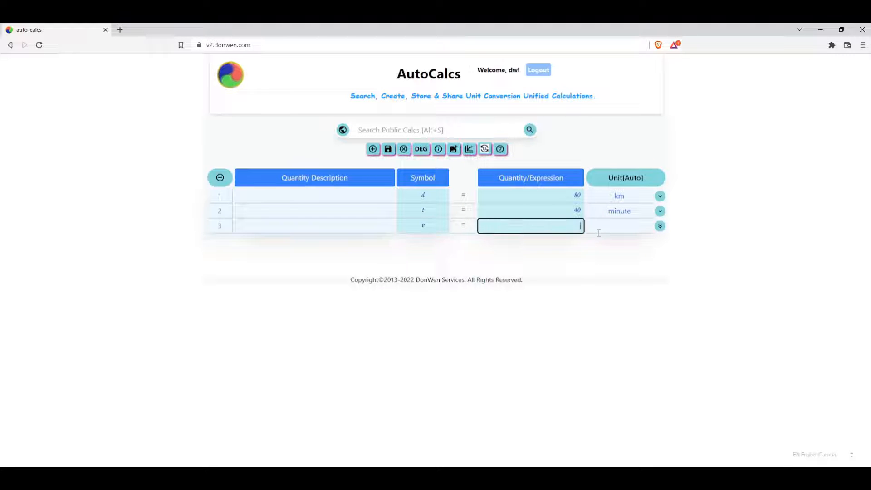
{"action": "type", "text": "d/t"}
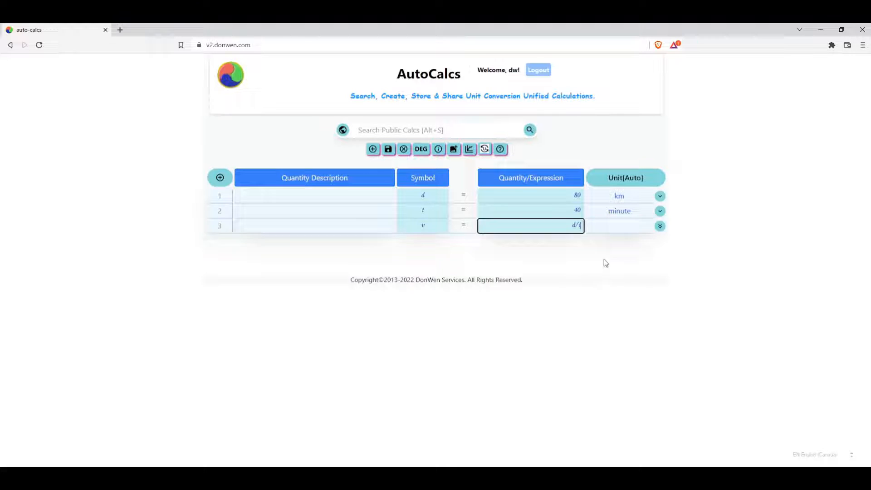
{"action": "key", "text": "Return"}
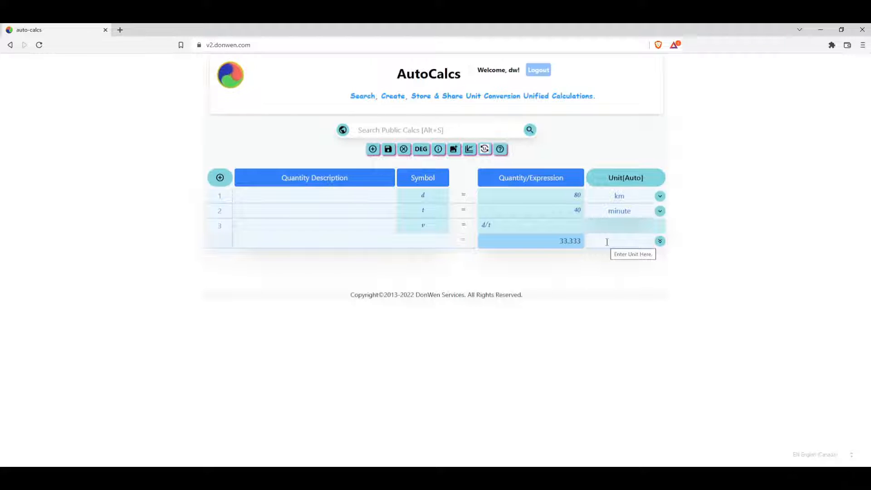
Set the result unit of v to km/h and accept the unit category confirmation.
{"action": "left_click", "coordinate": [607, 241]}
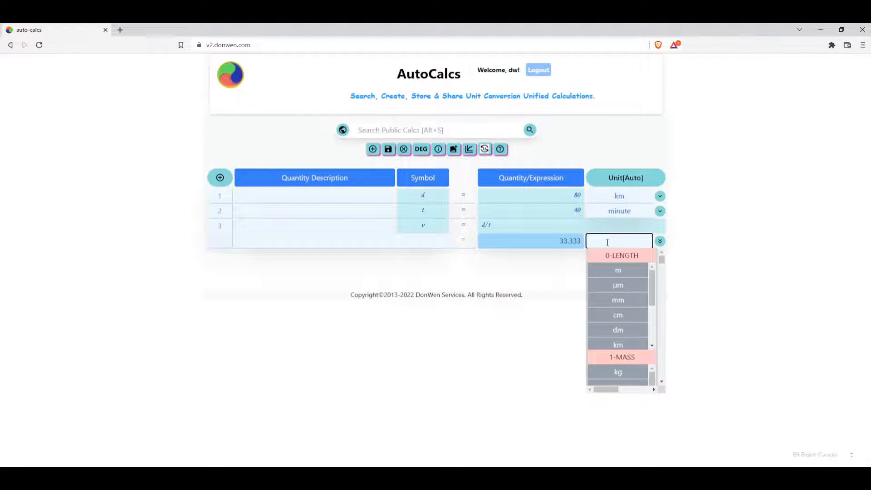
{"action": "type", "text": "k"}
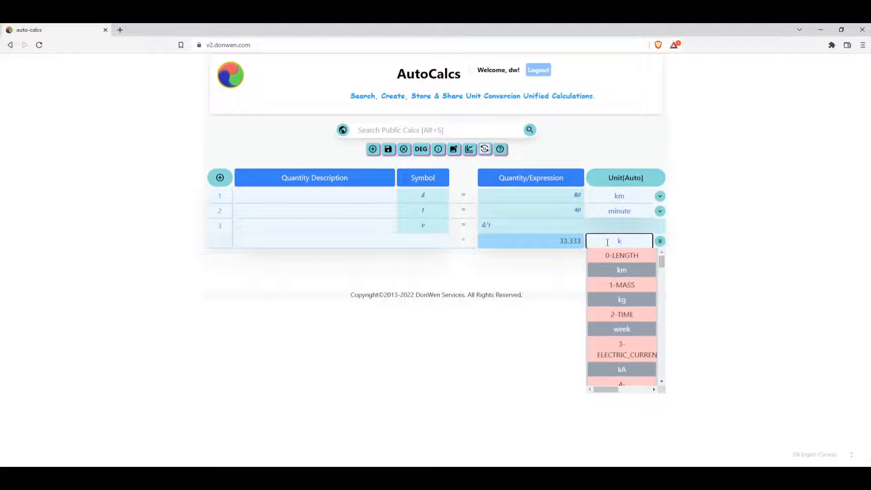
{"action": "type", "text": "m"}
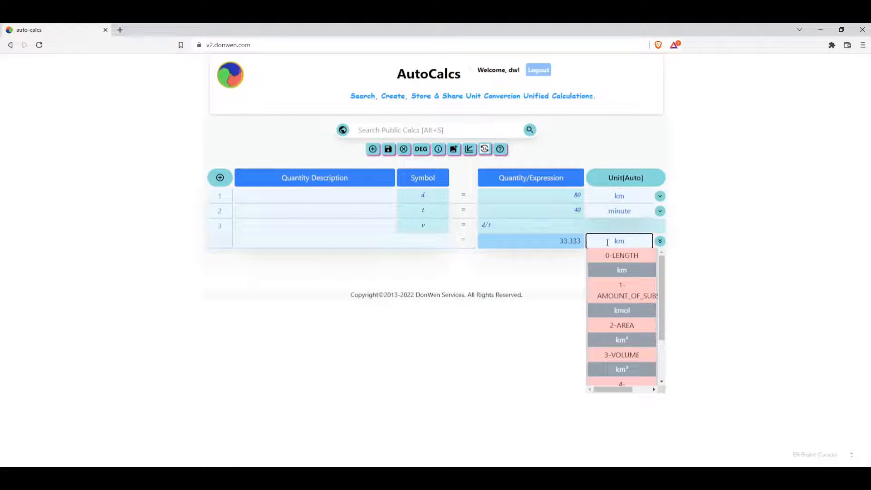
{"action": "type", "text": "/"}
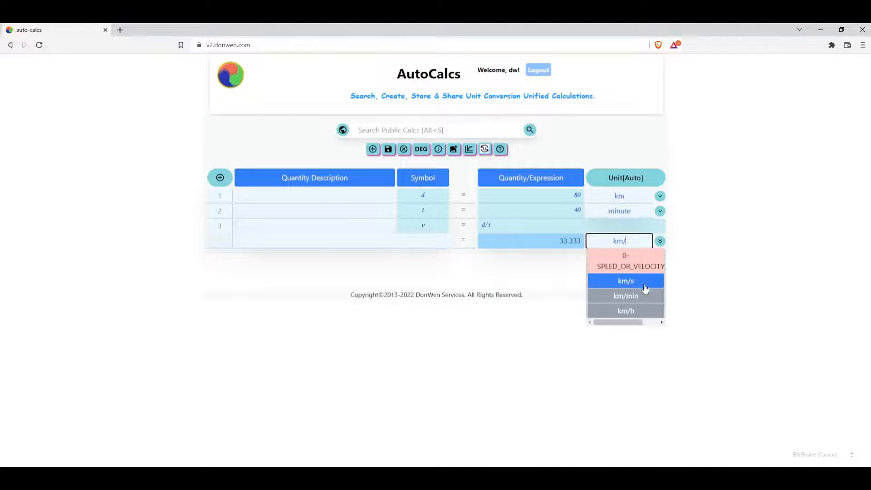
{"action": "left_click", "coordinate": [634, 313]}
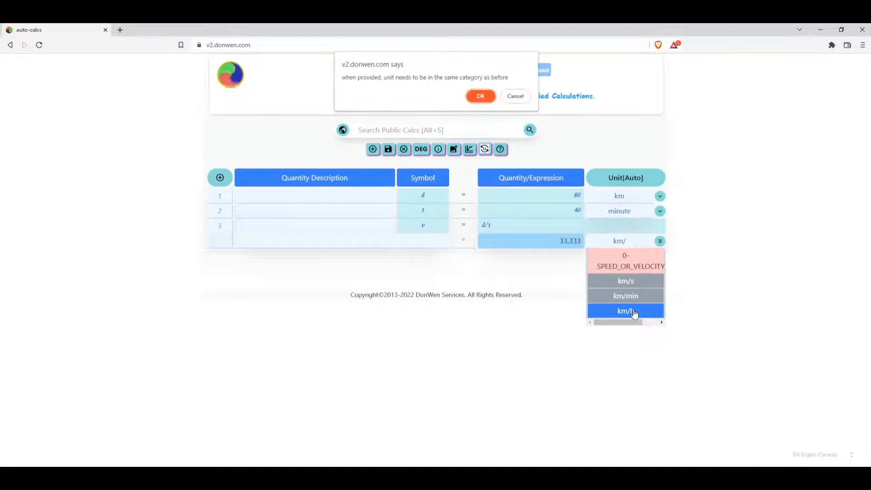
{"action": "left_click", "coordinate": [481, 96]}
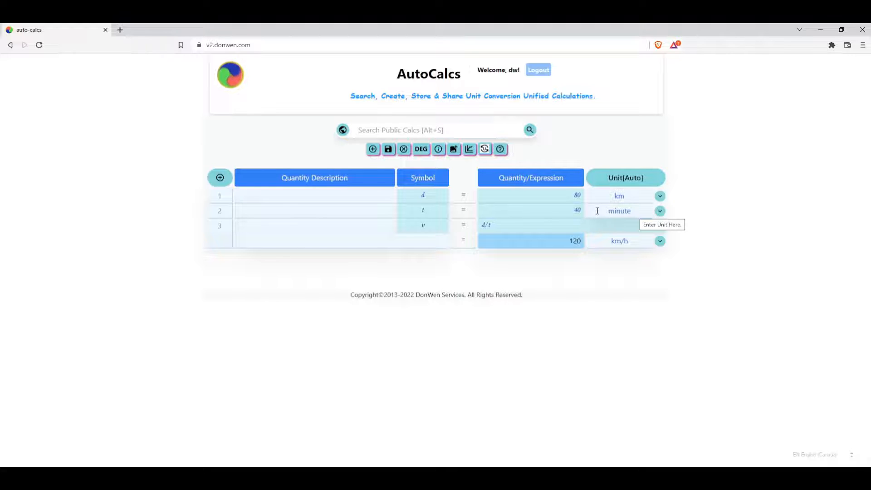
Change the unit of quantity t to h and set its value to 1.
{"action": "left_click", "coordinate": [633, 212]}
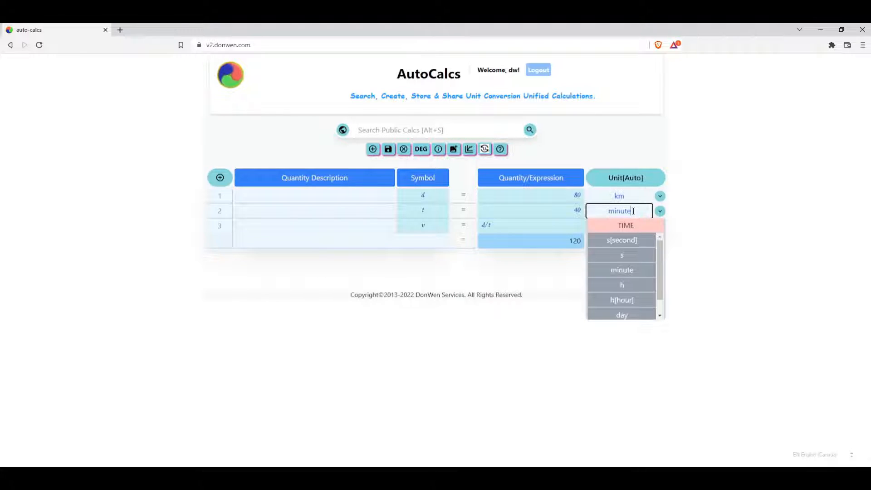
{"action": "left_click", "coordinate": [630, 287]}
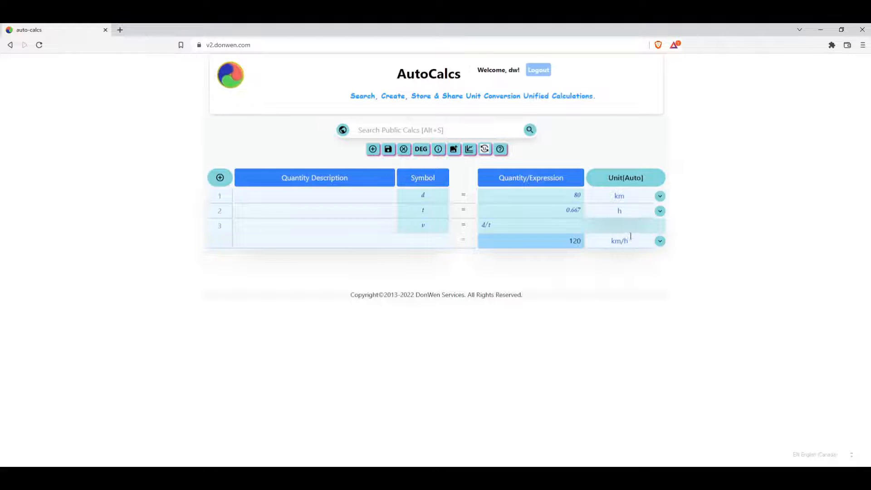
{"action": "left_click", "coordinate": [583, 209]}
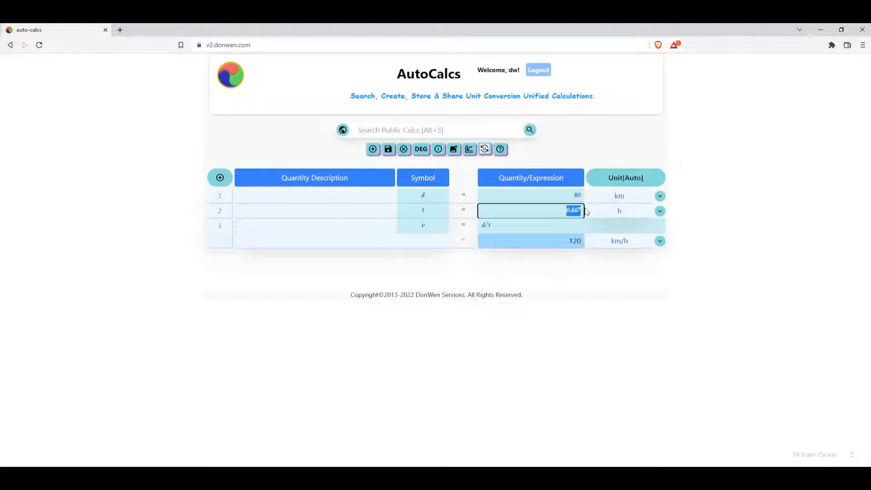
{"action": "type", "text": "1"}
{"action": "key", "text": "Return"}
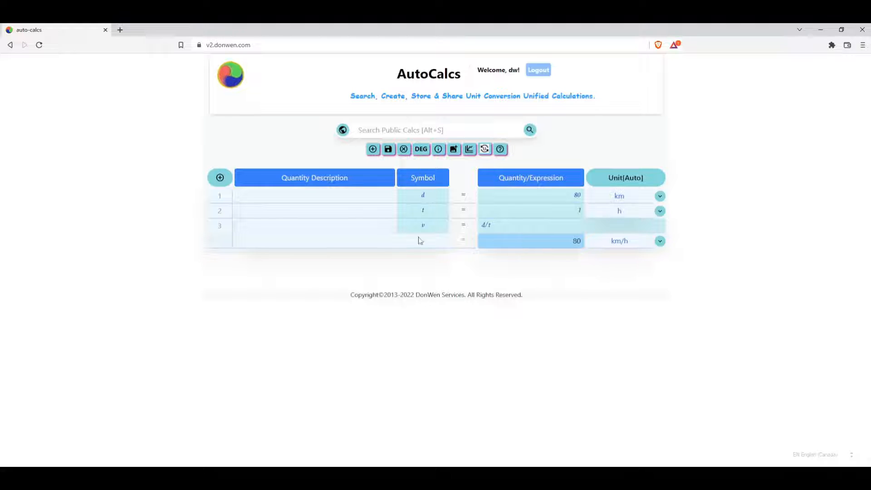
{"action": "left_click", "coordinate": [304, 196]}
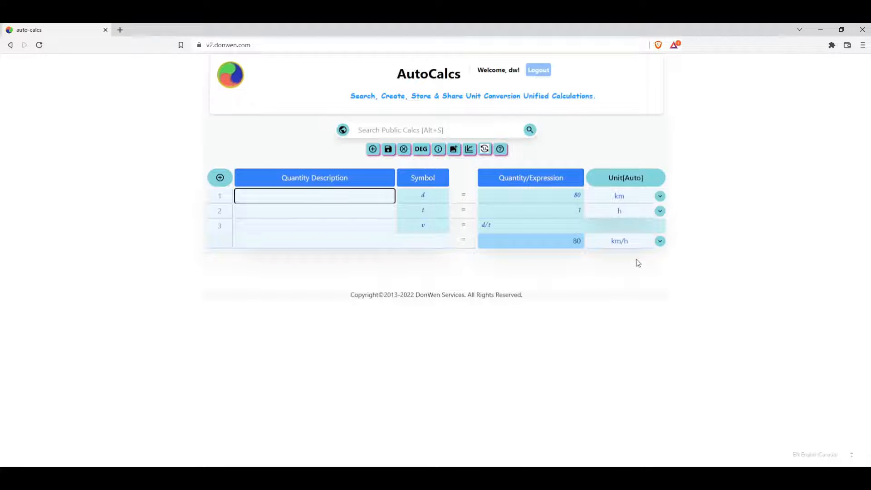
{"action": "left_click", "coordinate": [640, 193]}
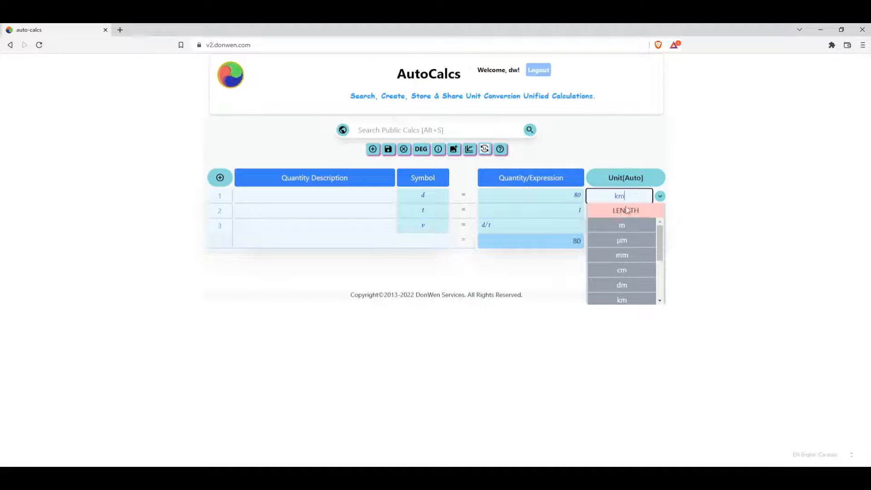
{"action": "left_click", "coordinate": [736, 184]}
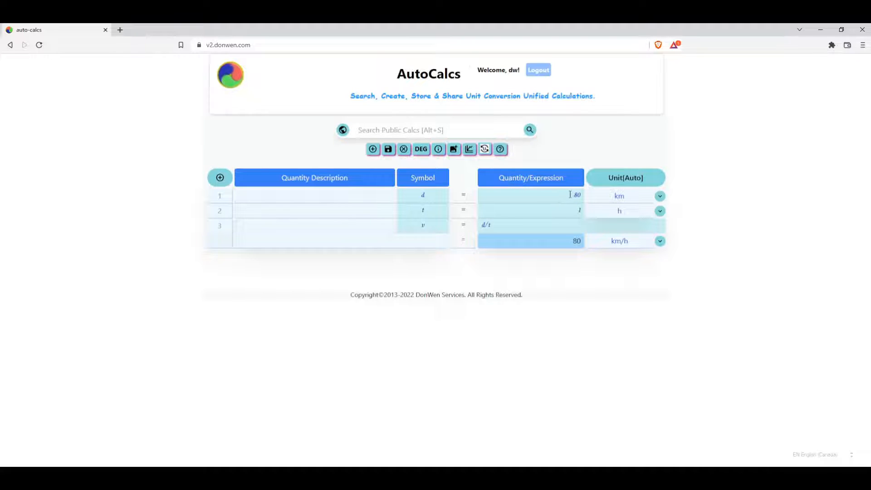
Convert quantity d to m and look through the other available length units.
{"action": "left_click", "coordinate": [635, 195]}
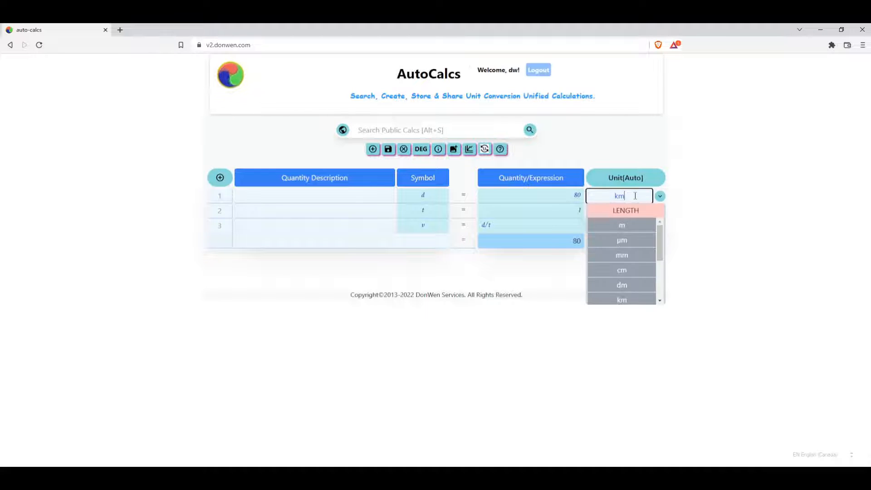
{"action": "left_click", "coordinate": [635, 225]}
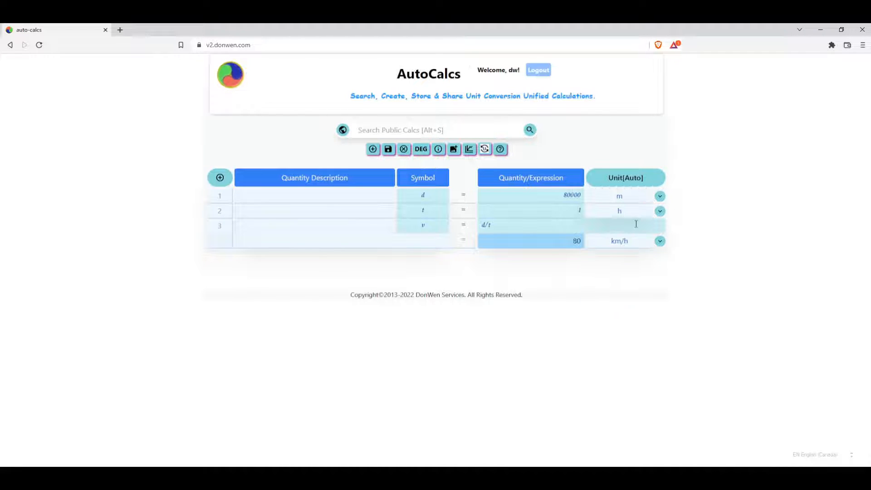
{"action": "left_click", "coordinate": [635, 197]}
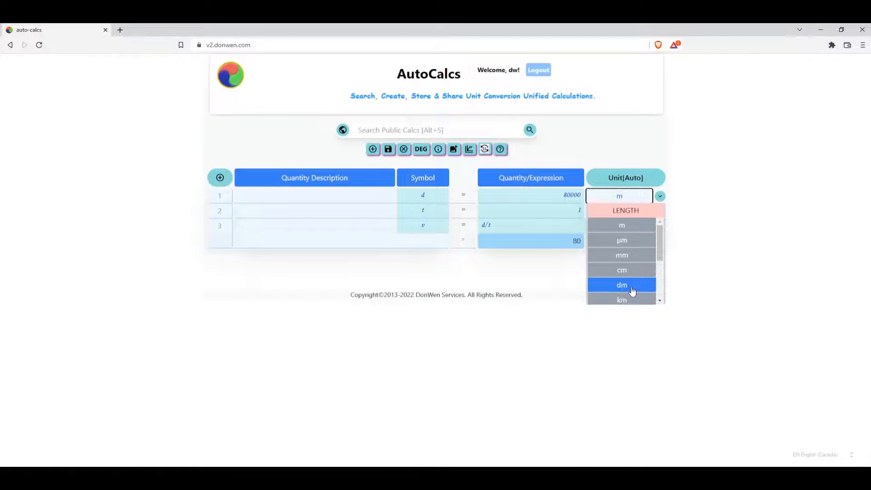
{"action": "scroll", "coordinate": [635, 240], "scroll_direction": "down", "scroll_amount": 2}
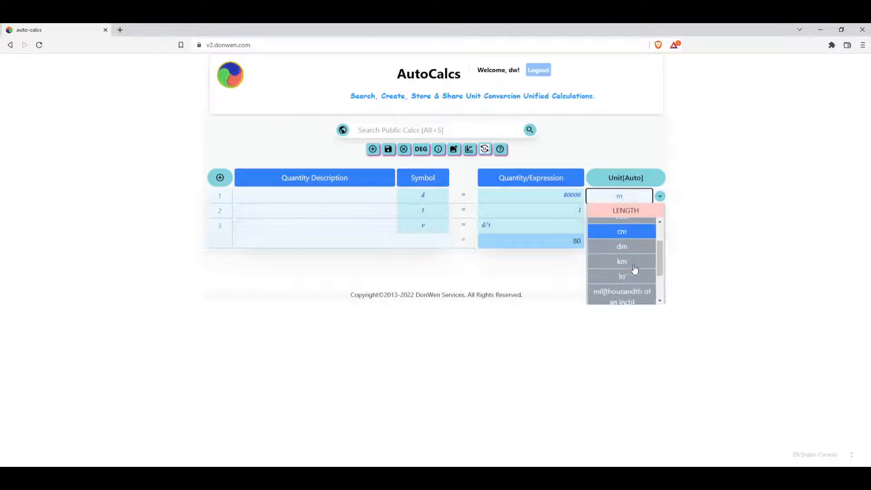
{"action": "scroll", "coordinate": [639, 253], "scroll_direction": "up", "scroll_amount": 1}
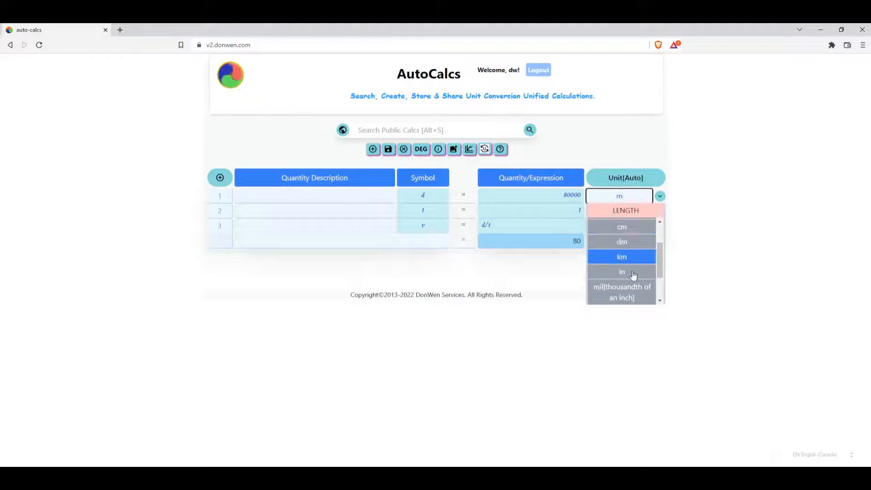
{"action": "left_click", "coordinate": [629, 196]}
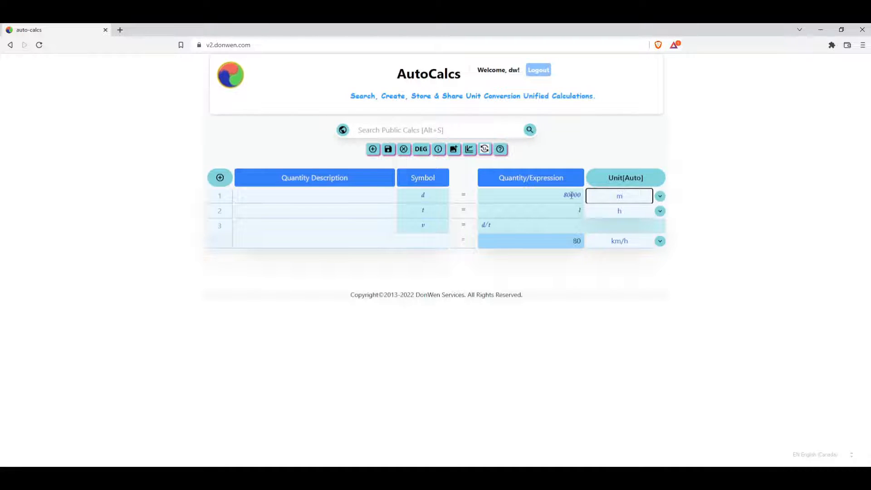
Switch the unit of quantity d to cm, back to m, and finally to km.
{"action": "left_click", "coordinate": [629, 195]}
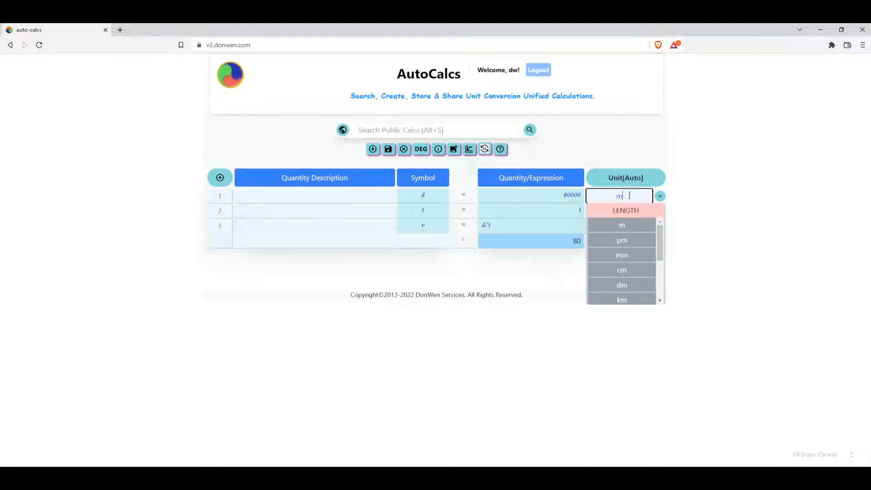
{"action": "left_click", "coordinate": [632, 271]}
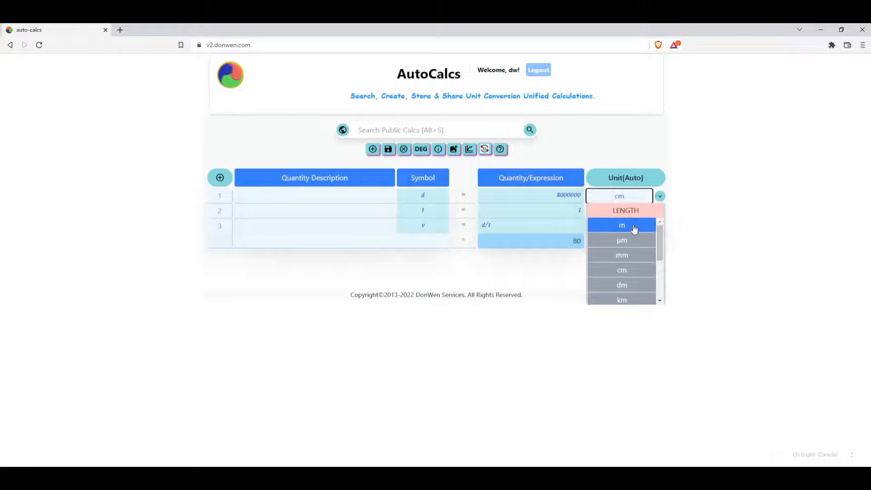
{"action": "left_click", "coordinate": [628, 226]}
{"action": "left_click", "coordinate": [629, 195]}
{"action": "scroll", "coordinate": [631, 269], "scroll_direction": "down", "scroll_amount": 2}
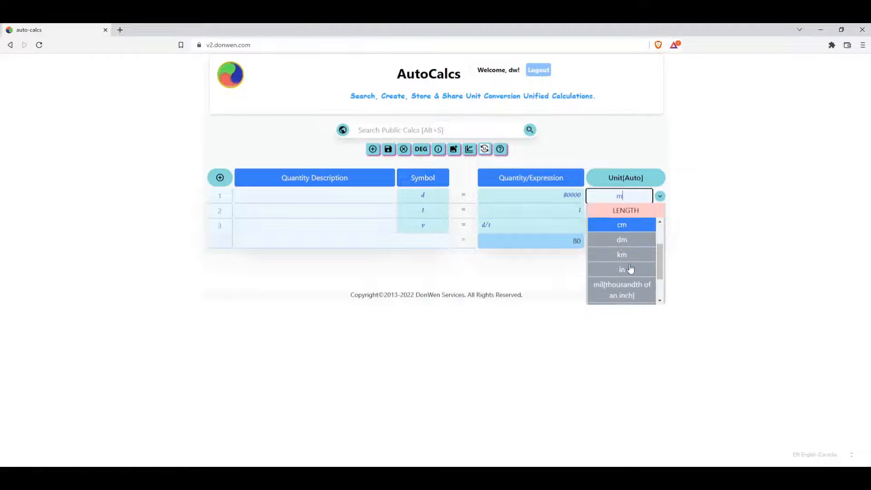
{"action": "left_click", "coordinate": [630, 261]}
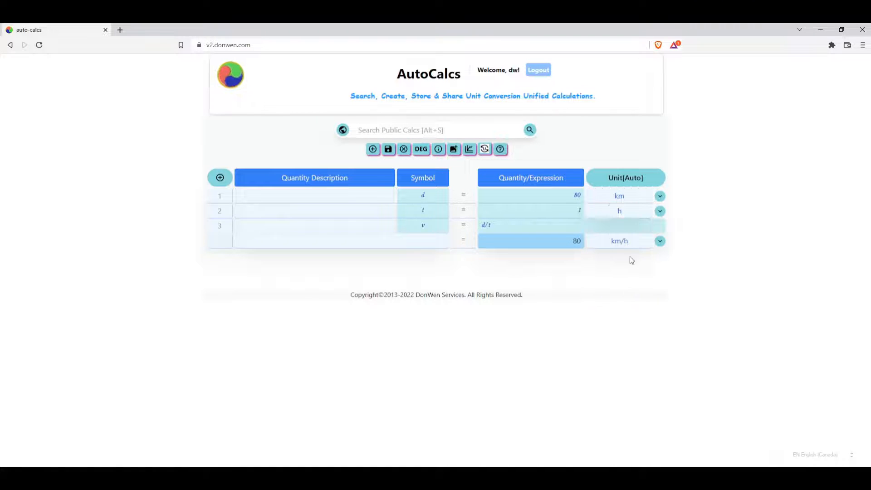
Convert quantity t to minute and then to s.
{"action": "left_click", "coordinate": [630, 212]}
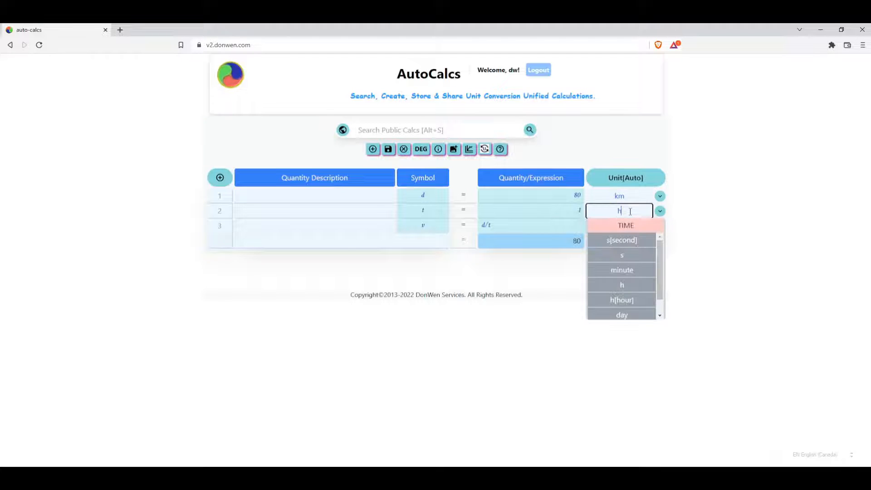
{"action": "left_click", "coordinate": [622, 270]}
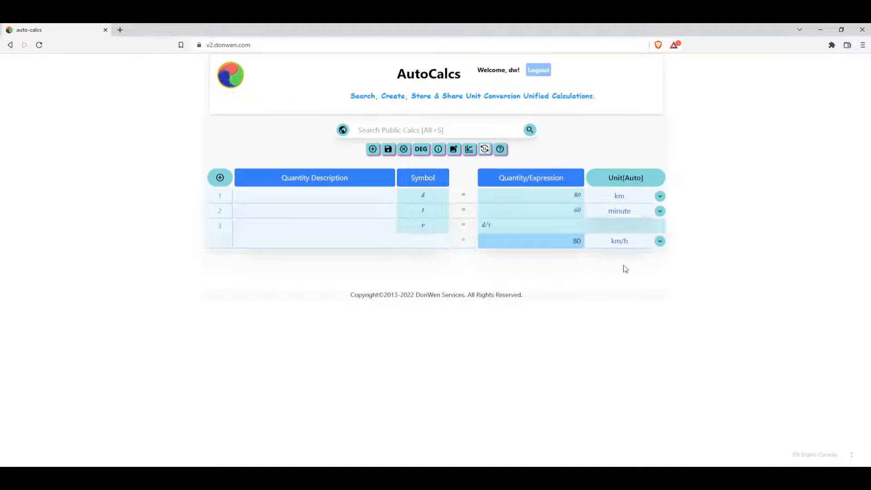
{"action": "left_click", "coordinate": [634, 211]}
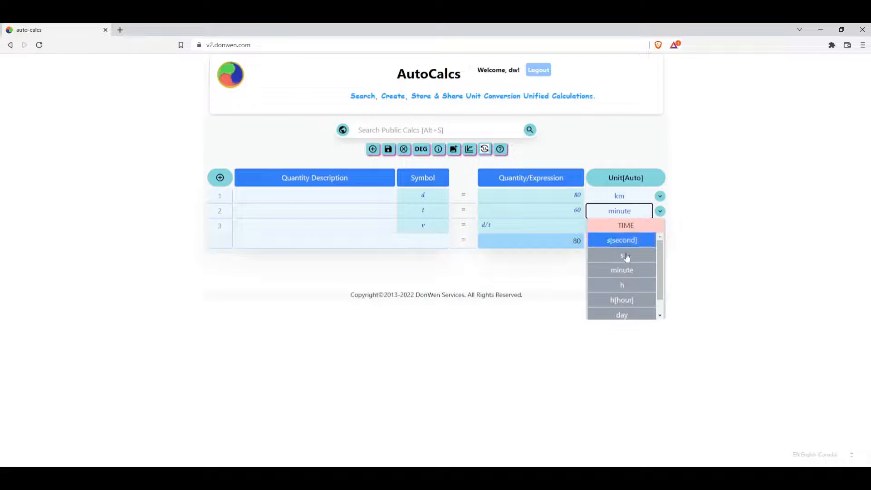
{"action": "left_click", "coordinate": [634, 258]}
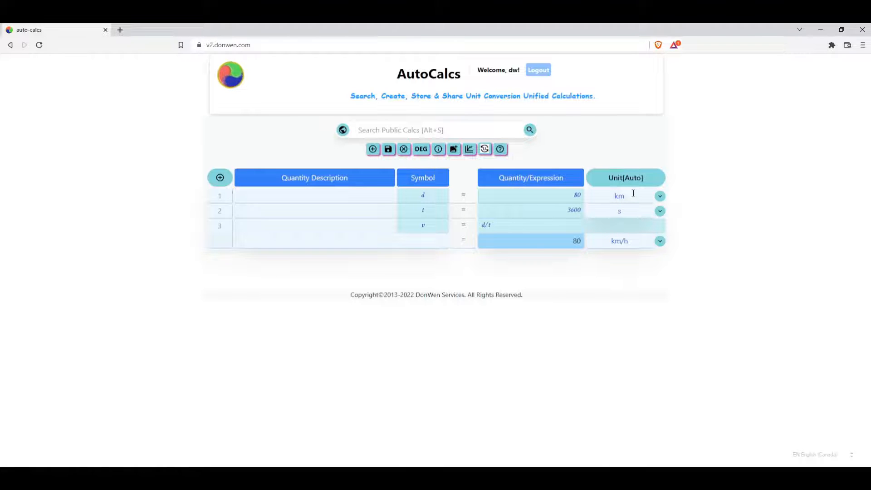
Set the value of quantity d to 180 and change the unit of t to h.
{"action": "left_click", "coordinate": [574, 196]}
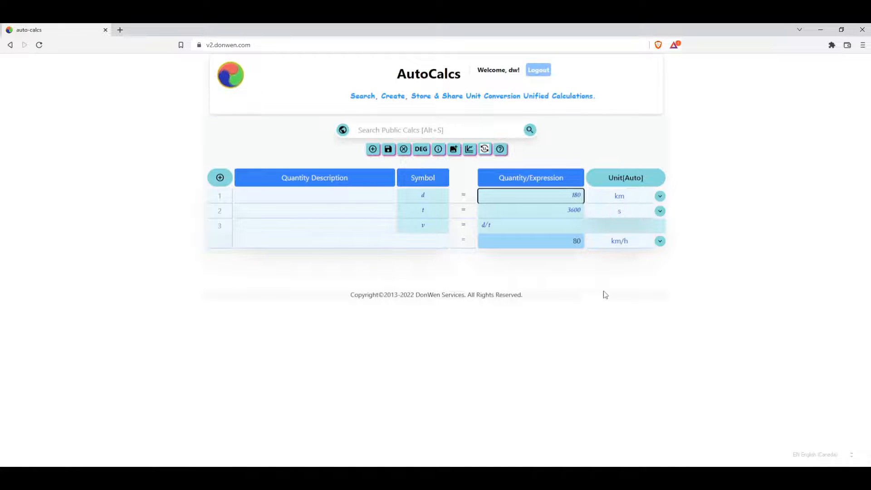
{"action": "left_click", "coordinate": [611, 275]}
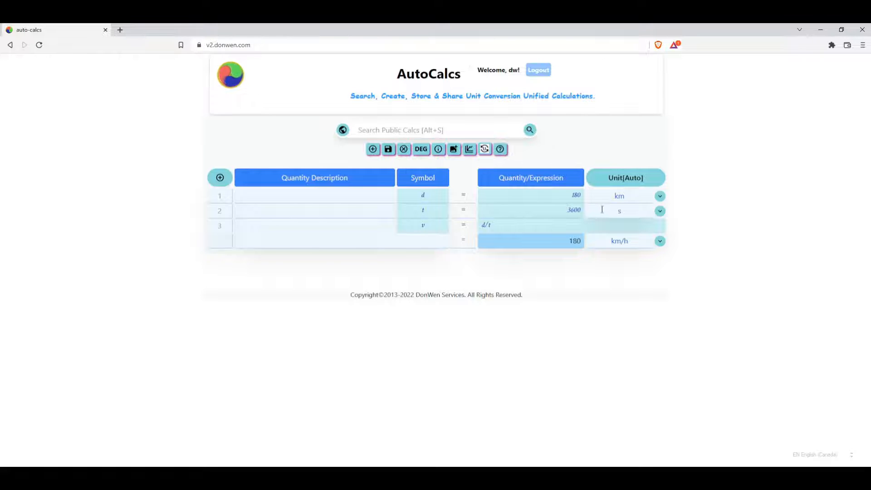
{"action": "left_click", "coordinate": [602, 209]}
{"action": "left_click", "coordinate": [636, 286]}
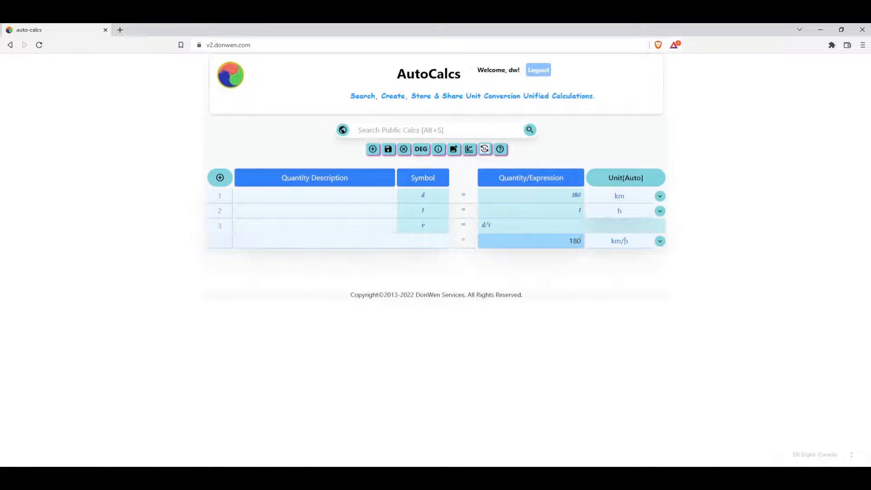
{"action": "left_click", "coordinate": [639, 239]}
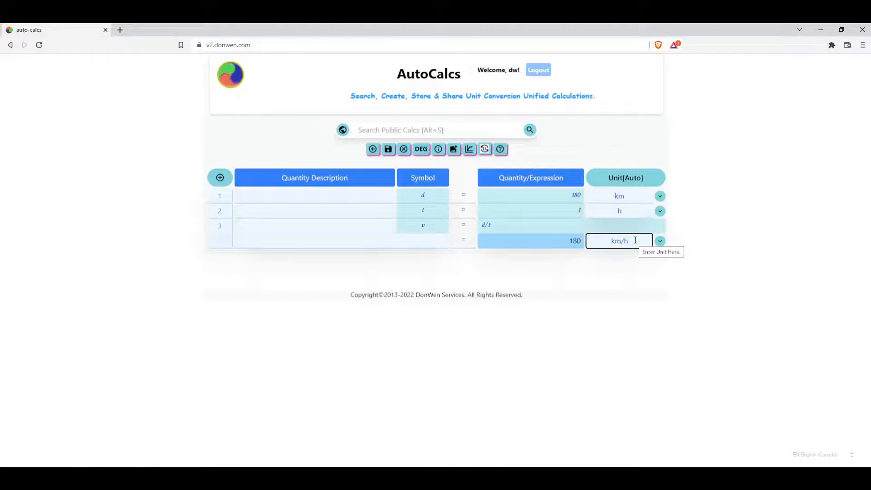
{"action": "left_click", "coordinate": [636, 240]}
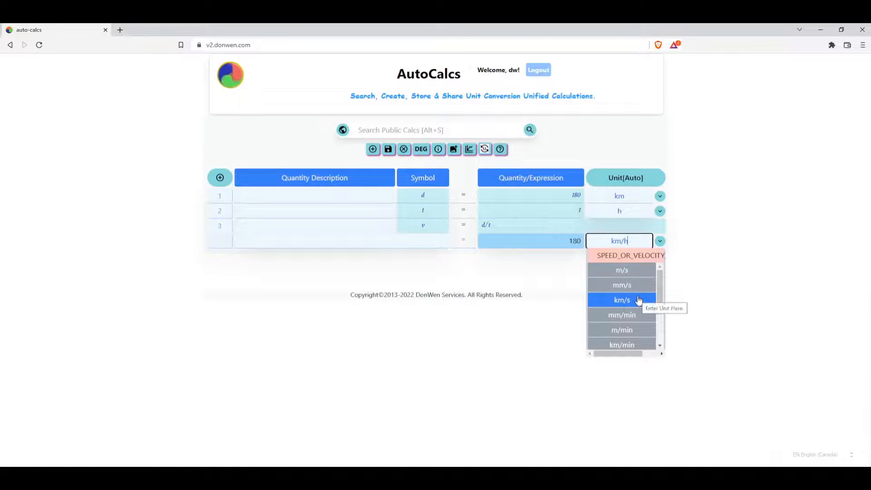
{"action": "left_click", "coordinate": [730, 240]}
Set the value of quantity d to 1.
{"action": "double_click", "coordinate": [574, 195]}
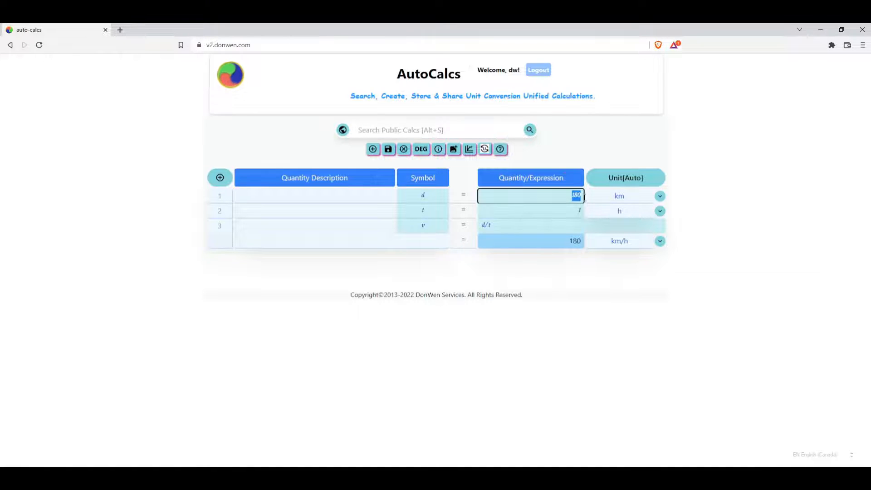
{"action": "type", "text": "1"}
{"action": "left_click", "coordinate": [705, 205]}
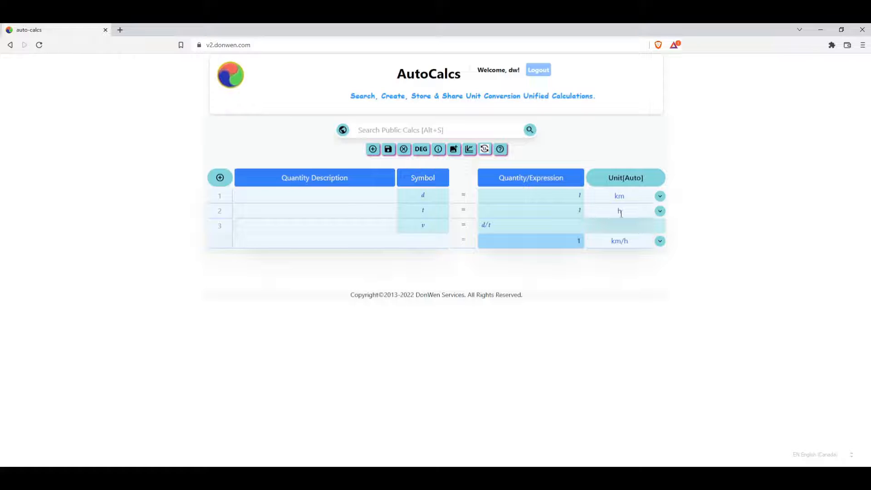
Convert the unit of the calculated quantity v to m/h.
{"action": "left_click", "coordinate": [635, 240]}
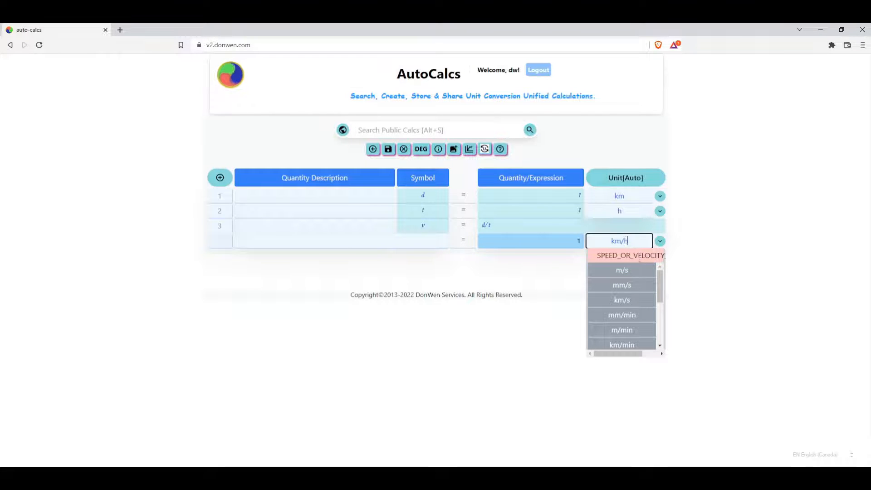
{"action": "scroll", "coordinate": [633, 308], "scroll_direction": "down", "scroll_amount": 3}
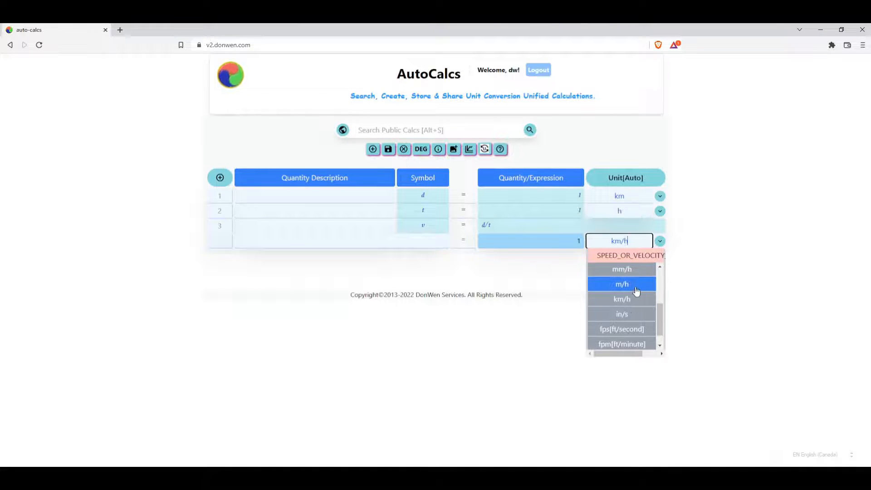
{"action": "left_click", "coordinate": [636, 289]}
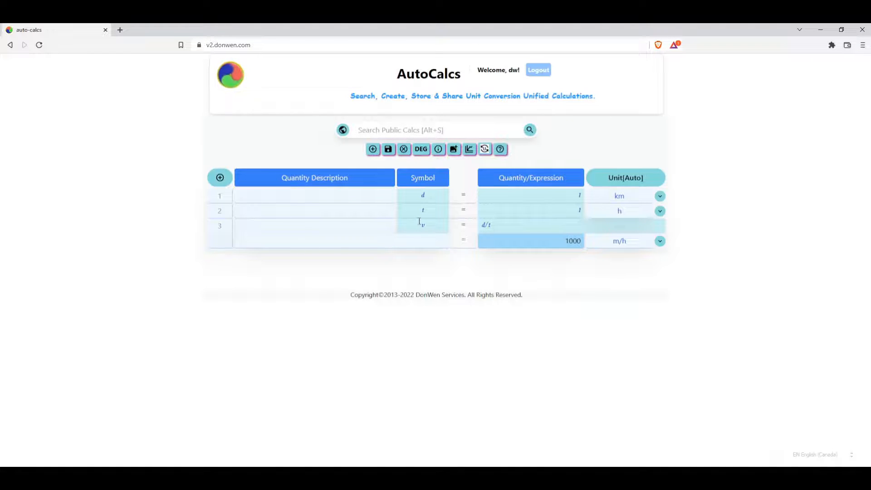
Enter the quantity descriptions Distance for d, Time for t and Speed for v.
{"action": "left_click", "coordinate": [345, 196]}
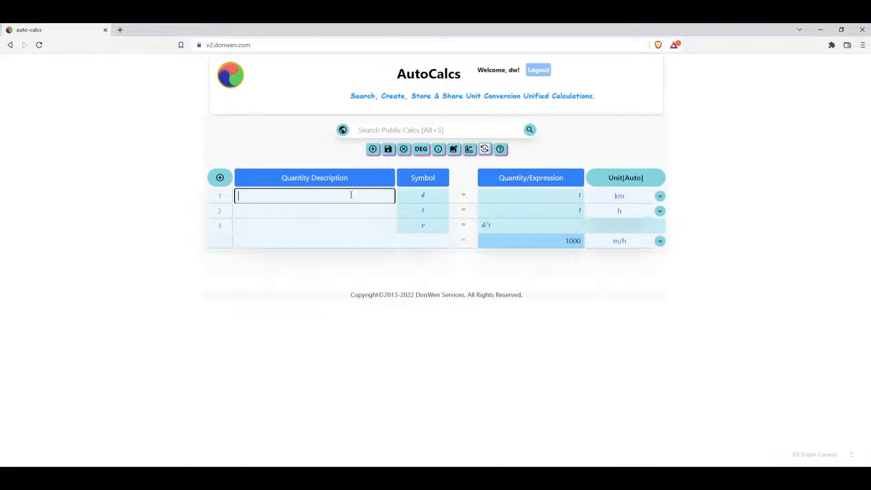
{"action": "type", "text": "Distance"}
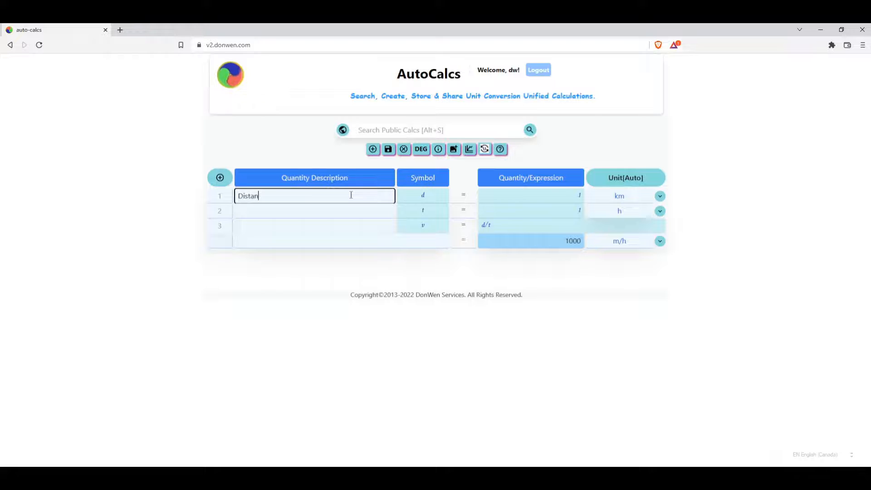
{"action": "left_click", "coordinate": [345, 212]}
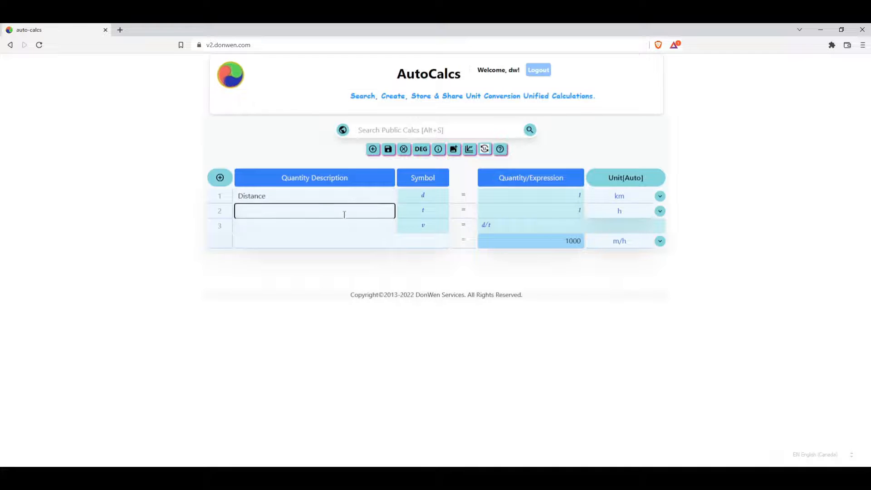
{"action": "type", "text": "Time"}
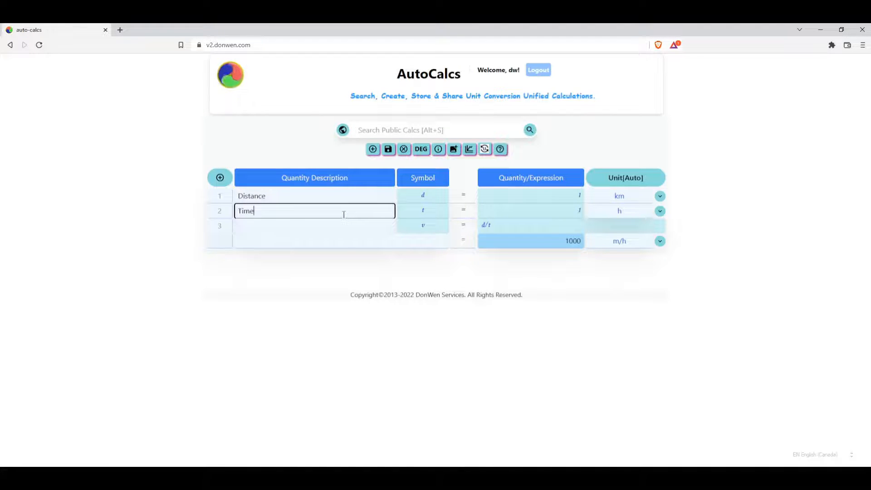
{"action": "left_click", "coordinate": [331, 237]}
{"action": "left_click", "coordinate": [335, 227]}
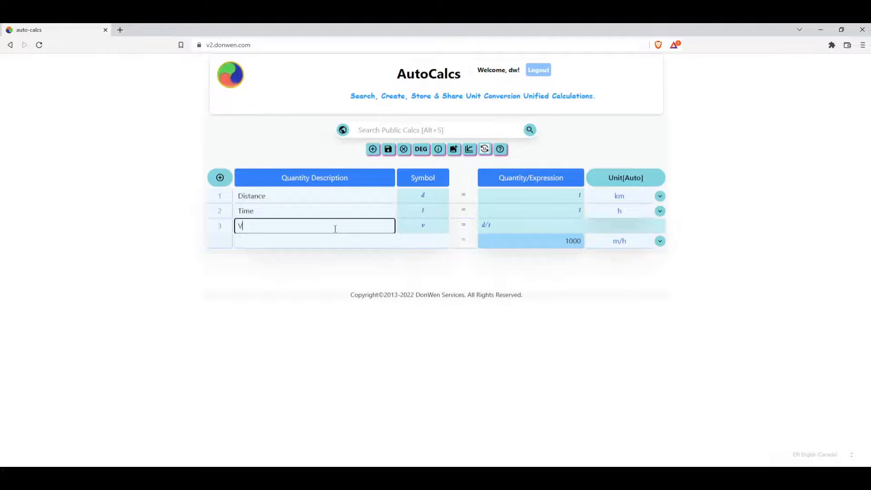
{"action": "type", "text": "Speed"}
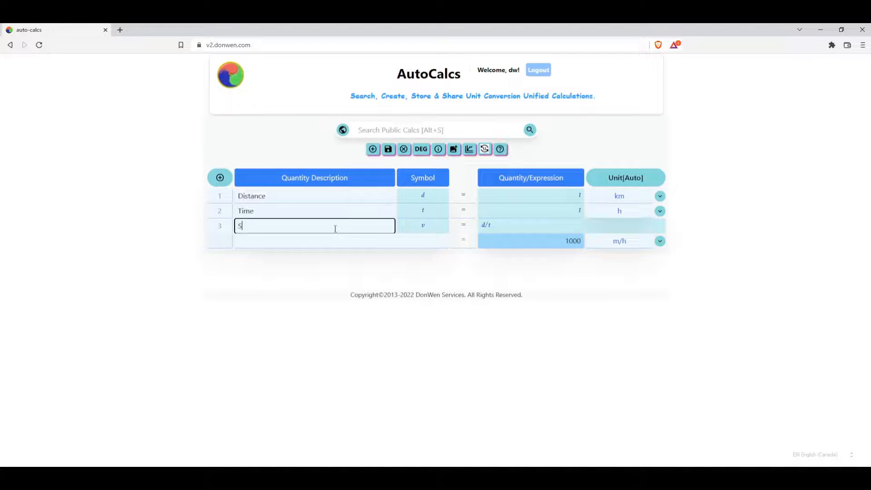
{"action": "left_click", "coordinate": [303, 282]}
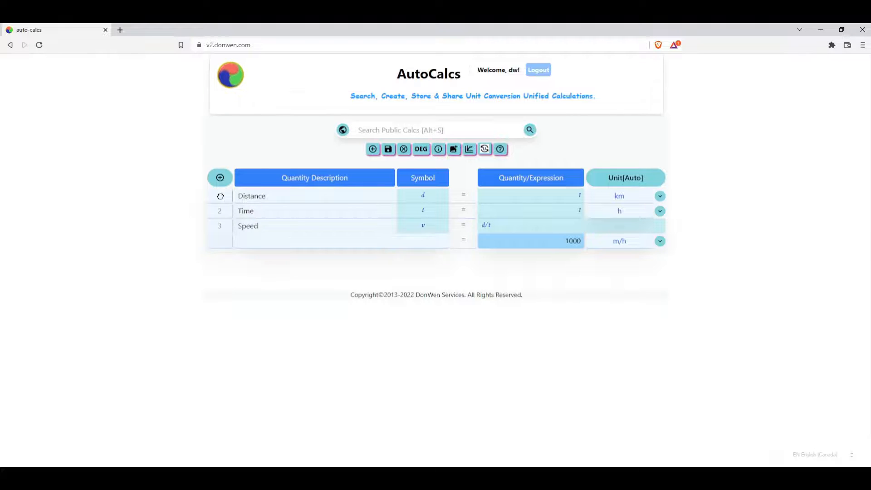
Show the row options for the Distance quantity, including the option to delete it.
{"action": "mouse_move", "coordinate": [229, 196]}
{"action": "left_mouse_down"}
{"action": "mouse_move", "coordinate": [225, 230]}
{"action": "mouse_move", "coordinate": [223, 199]}
{"action": "left_mouse_up"}
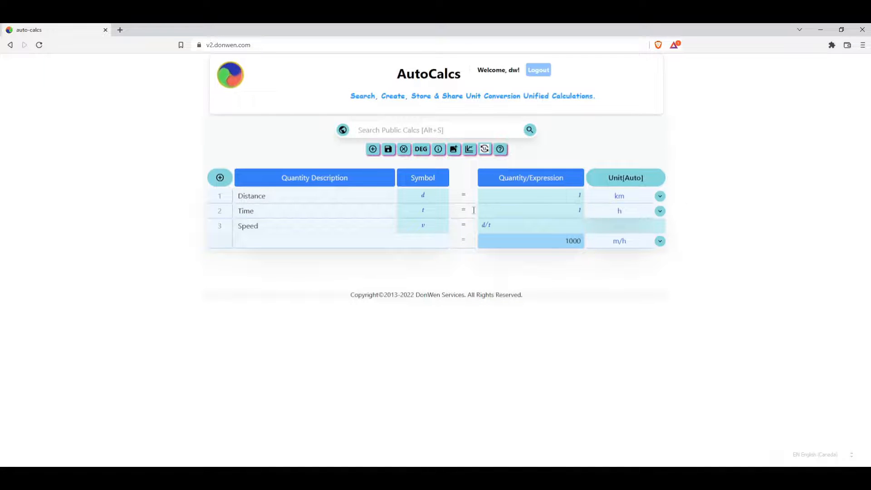
{"action": "mouse_move", "coordinate": [466, 197]}
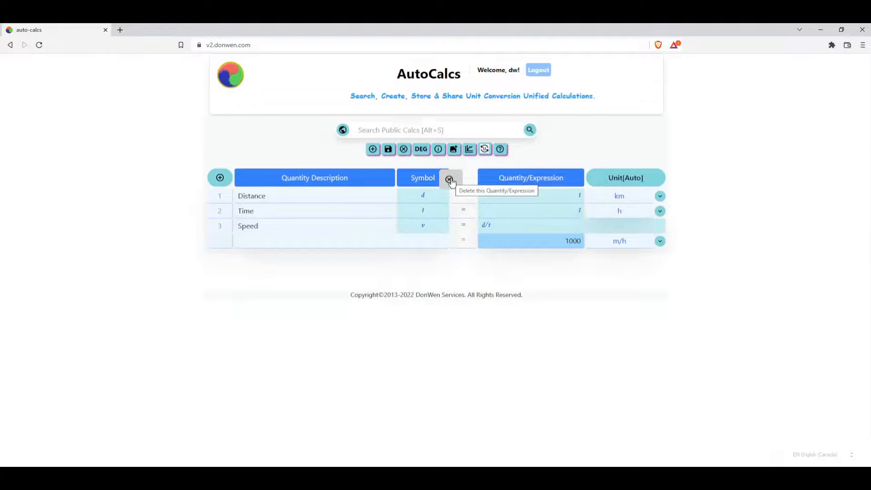
{"action": "mouse_move", "coordinate": [465, 226]}
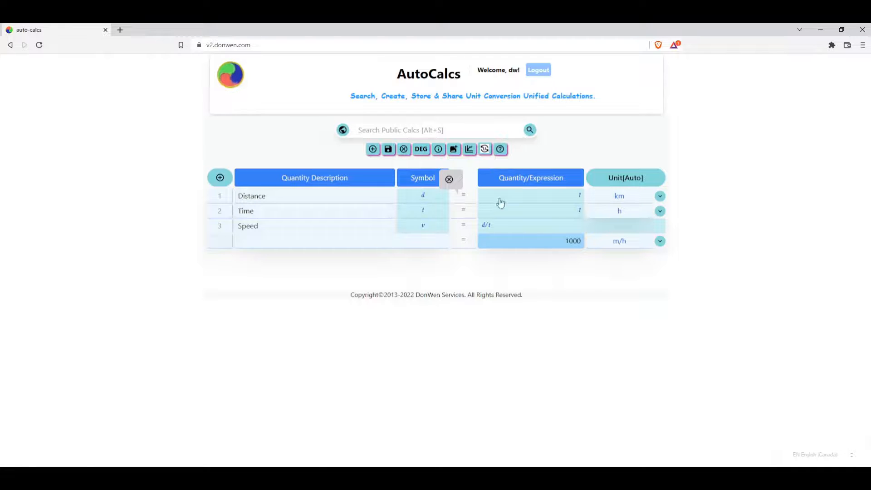
Open the help page and read the usage instructions, the calculation workflows and the sample expressions.
{"action": "left_click", "coordinate": [500, 149]}
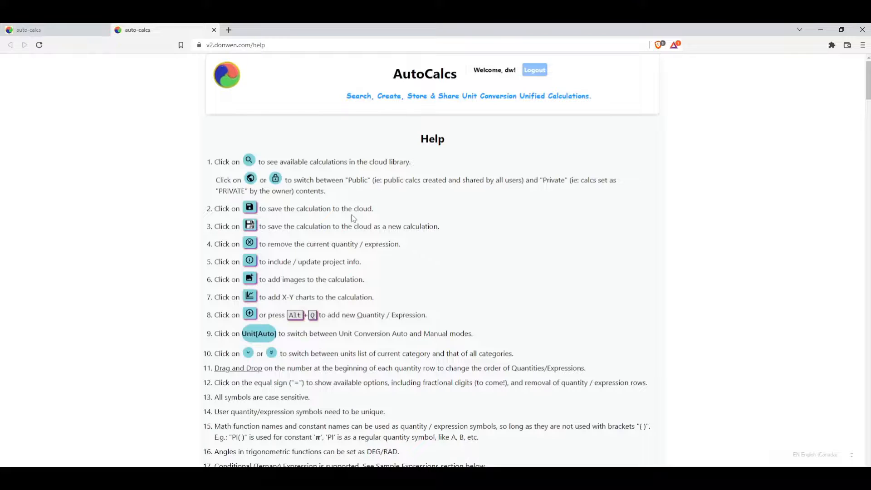
{"action": "scroll", "coordinate": [455, 163], "scroll_direction": "down", "scroll_amount": 1}
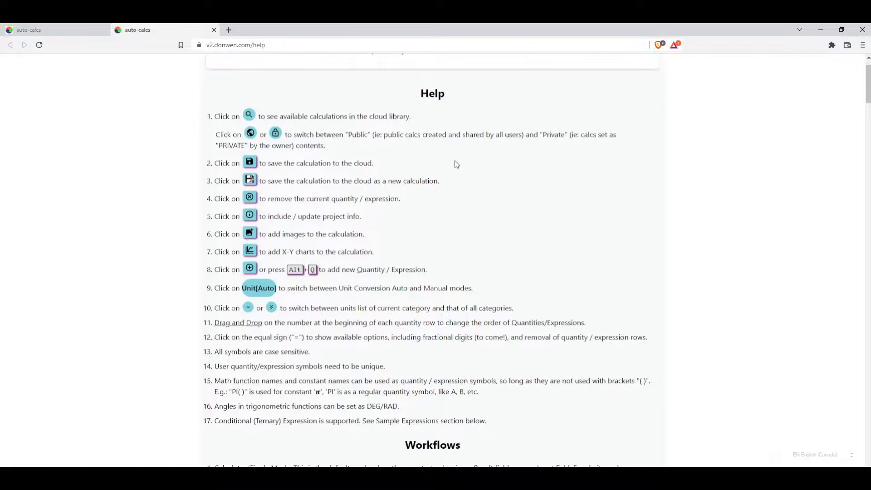
{"action": "scroll", "coordinate": [377, 255], "scroll_direction": "down", "scroll_amount": 2}
{"action": "scroll", "coordinate": [372, 255], "scroll_direction": "down", "scroll_amount": 3}
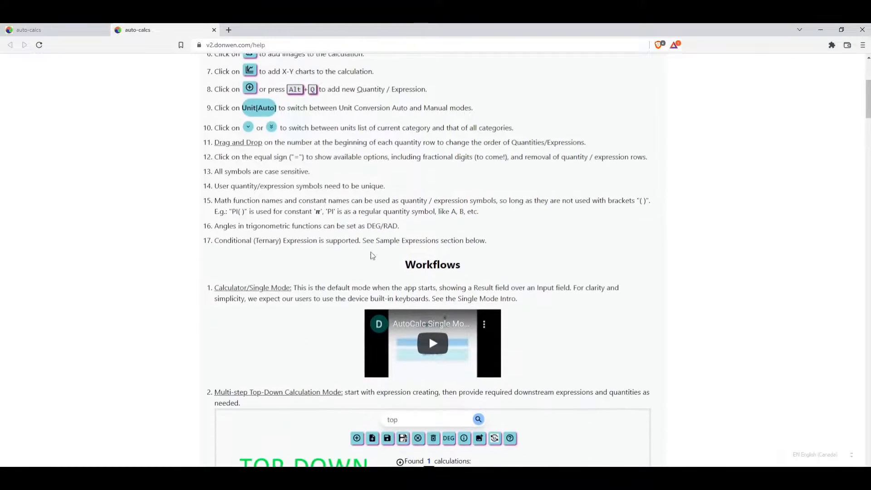
{"action": "scroll", "coordinate": [429, 243], "scroll_direction": "down", "scroll_amount": 2}
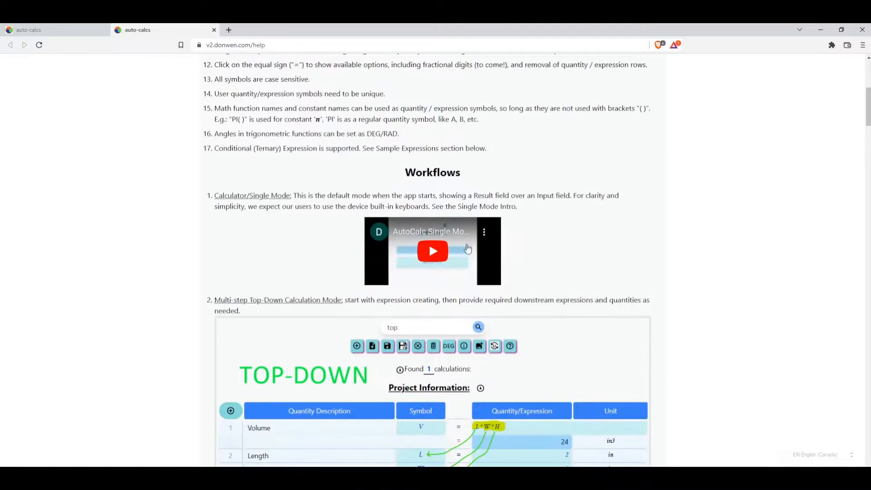
{"action": "scroll", "coordinate": [429, 244], "scroll_direction": "down", "scroll_amount": 3}
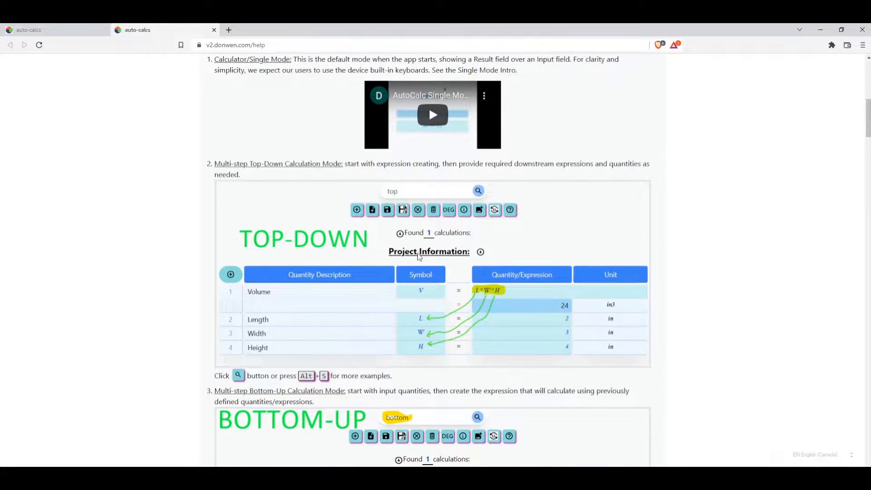
{"action": "scroll", "coordinate": [418, 256], "scroll_direction": "down", "scroll_amount": 6}
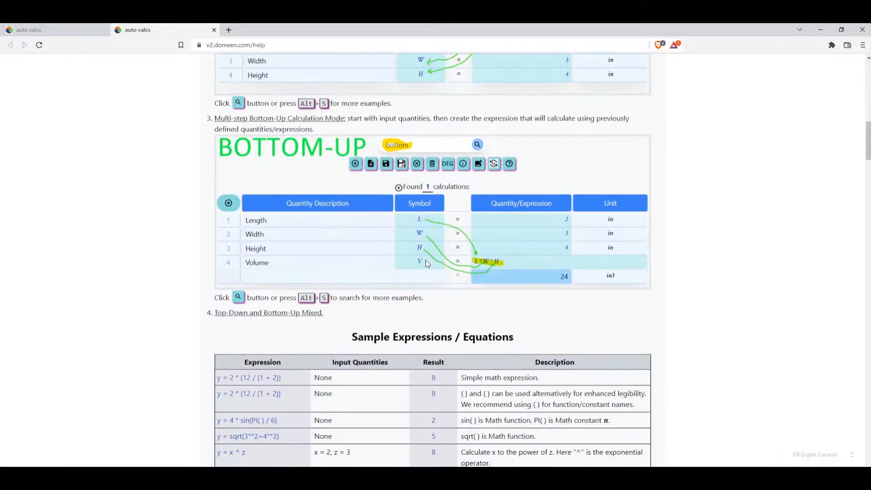
{"action": "scroll", "coordinate": [426, 259], "scroll_direction": "down", "scroll_amount": 2}
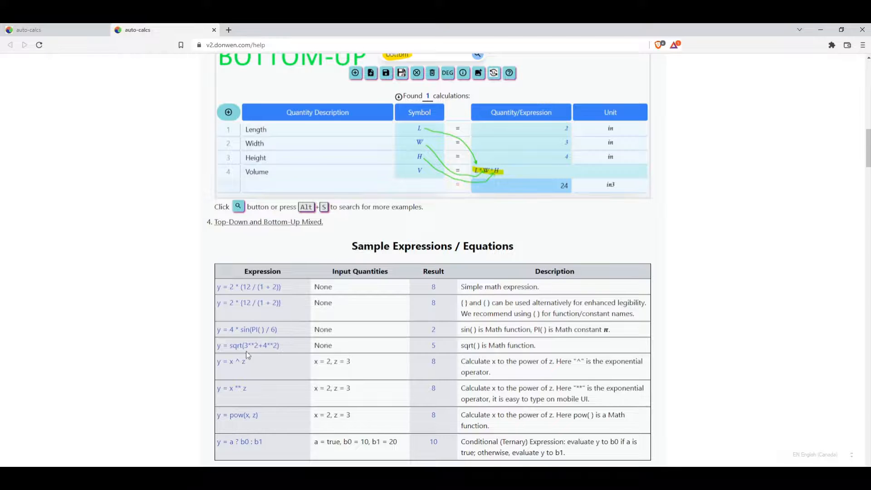
{"action": "scroll", "coordinate": [274, 379], "scroll_direction": "down", "scroll_amount": 2}
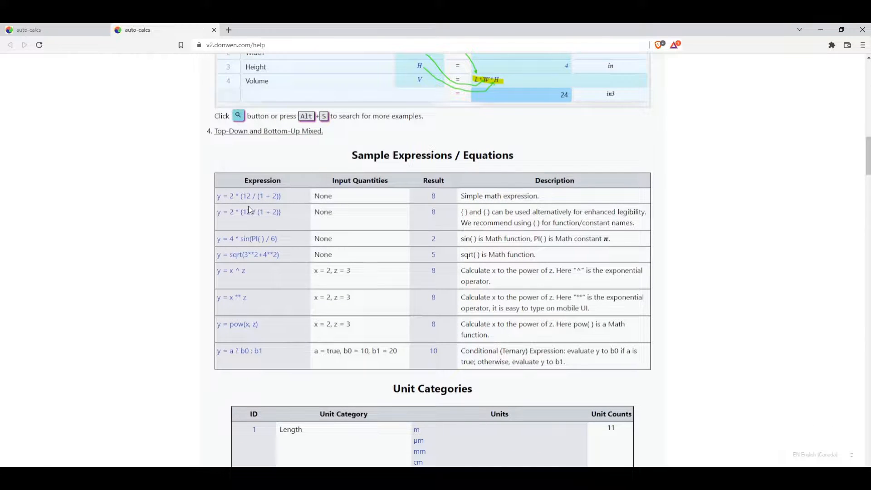
{"action": "scroll", "coordinate": [280, 289], "scroll_direction": "down", "scroll_amount": 1}
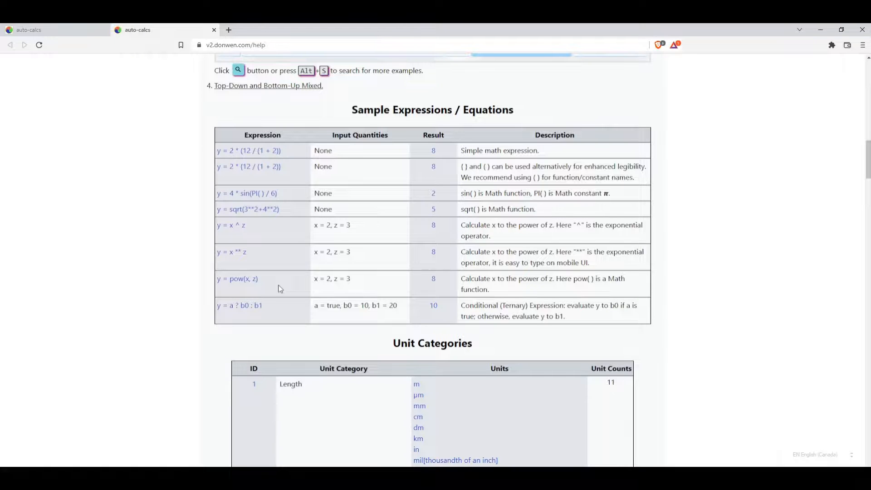
{"action": "scroll", "coordinate": [279, 288], "scroll_direction": "down", "scroll_amount": 1}
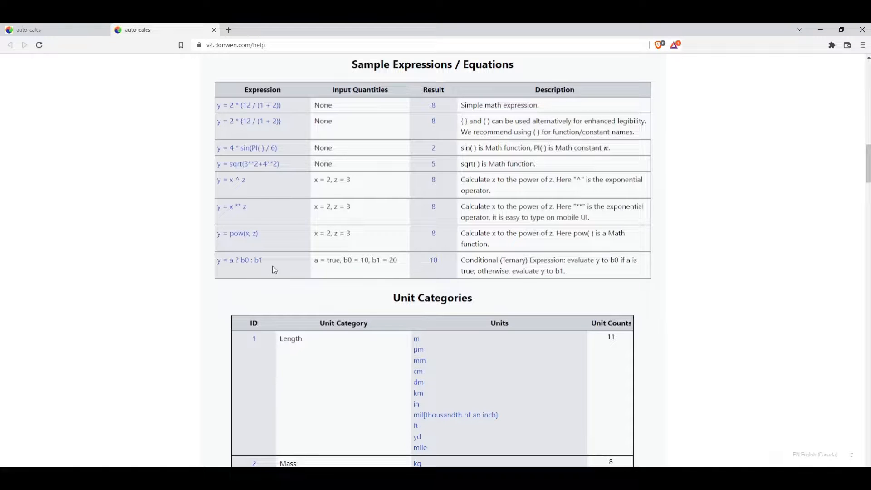
Examine the help page's unit categories with their units, and the usable math functions and constants.
{"action": "scroll", "coordinate": [640, 313], "scroll_direction": "down", "scroll_amount": 3}
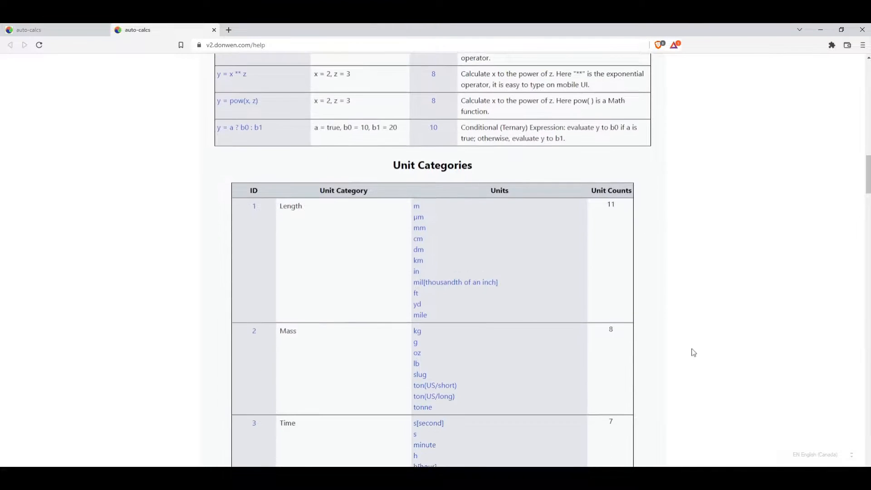
{"action": "scroll", "coordinate": [693, 353], "scroll_direction": "down", "scroll_amount": 5}
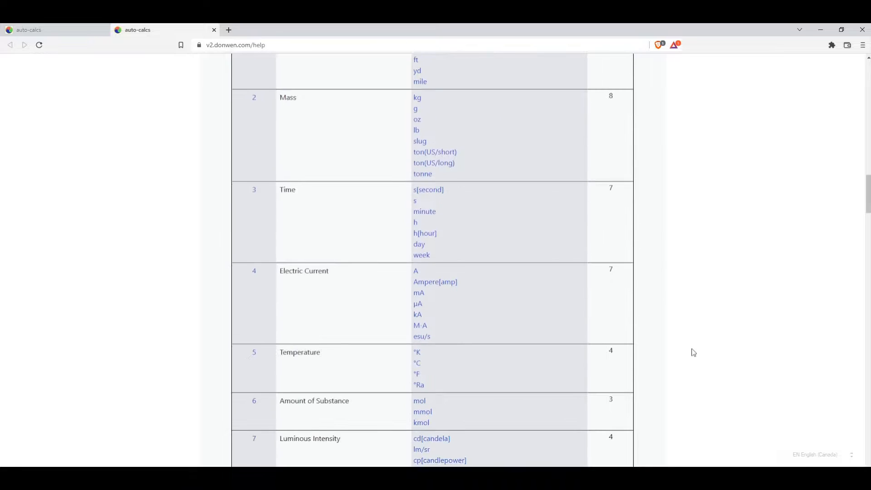
{"action": "scroll", "coordinate": [693, 353], "scroll_direction": "down", "scroll_amount": 8}
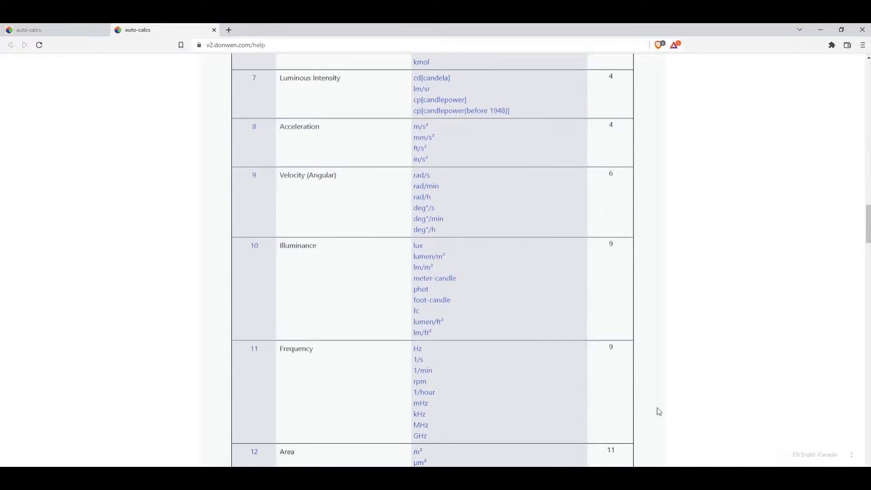
{"action": "scroll", "coordinate": [658, 412], "scroll_direction": "up", "scroll_amount": 16}
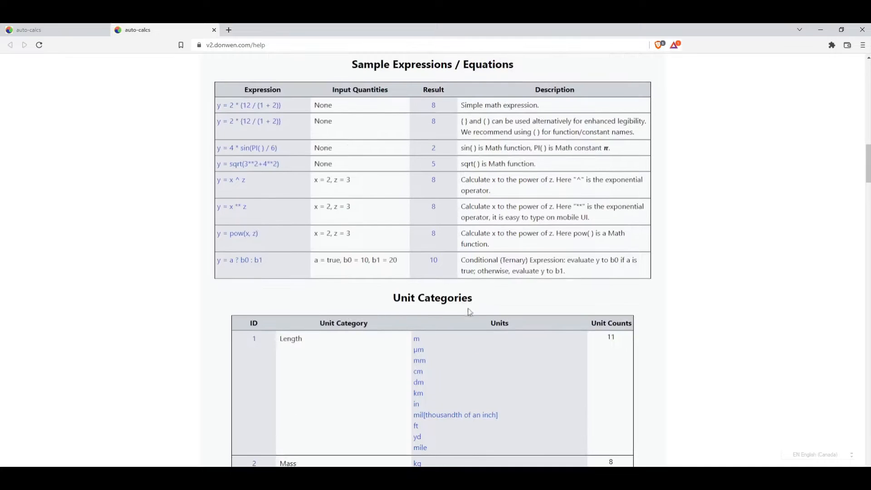
{"action": "scroll", "coordinate": [562, 323], "scroll_direction": "down", "scroll_amount": 11}
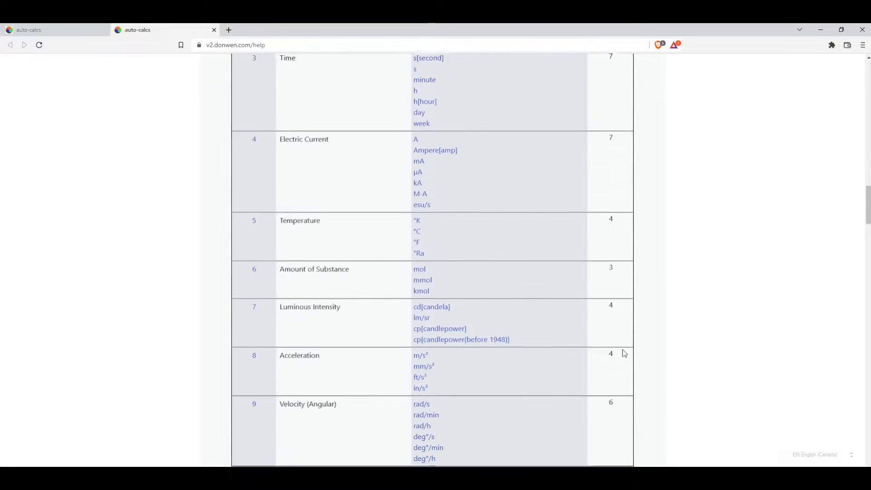
{"action": "scroll", "coordinate": [624, 354], "scroll_direction": "down", "scroll_amount": 20}
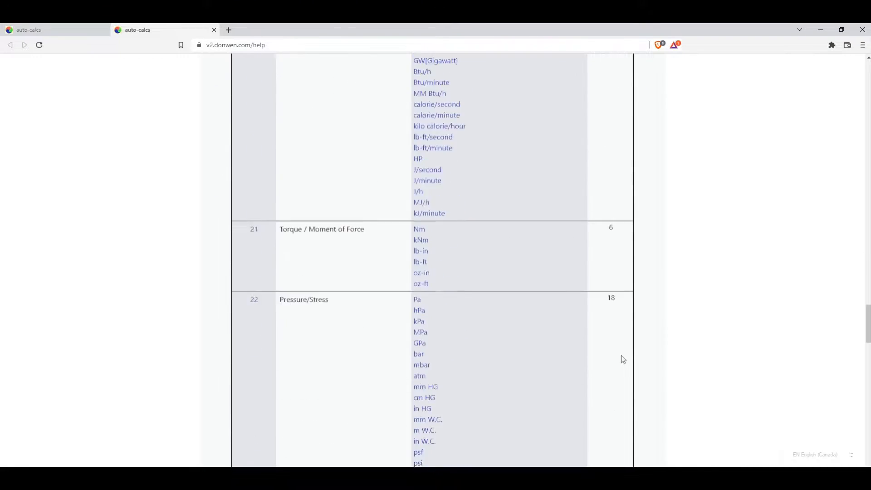
{"action": "scroll", "coordinate": [623, 359], "scroll_direction": "down", "scroll_amount": 20}
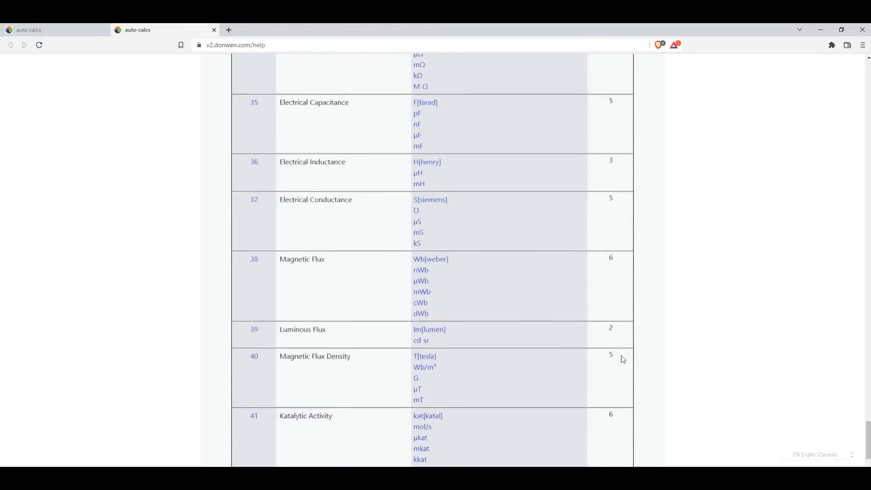
{"action": "scroll", "coordinate": [623, 359], "scroll_direction": "down", "scroll_amount": 12}
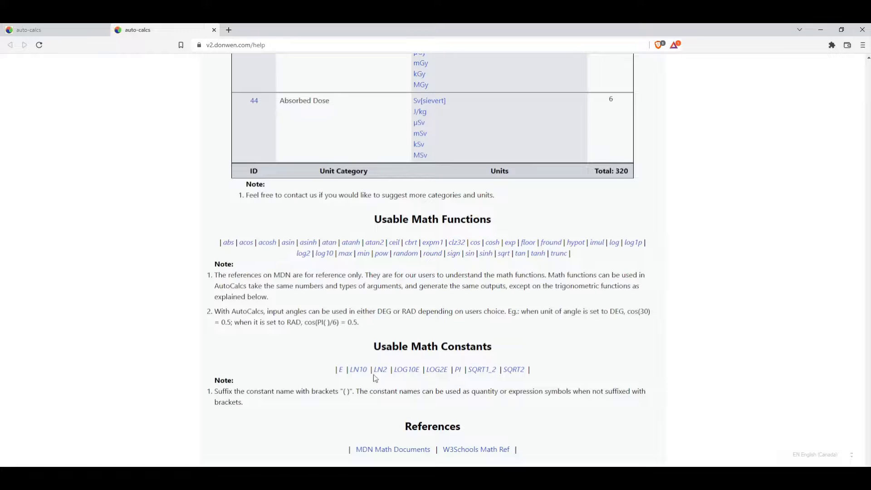
View the MDN reference page for the SQRT2 math constant, then close it.
{"action": "left_click", "coordinate": [514, 369]}
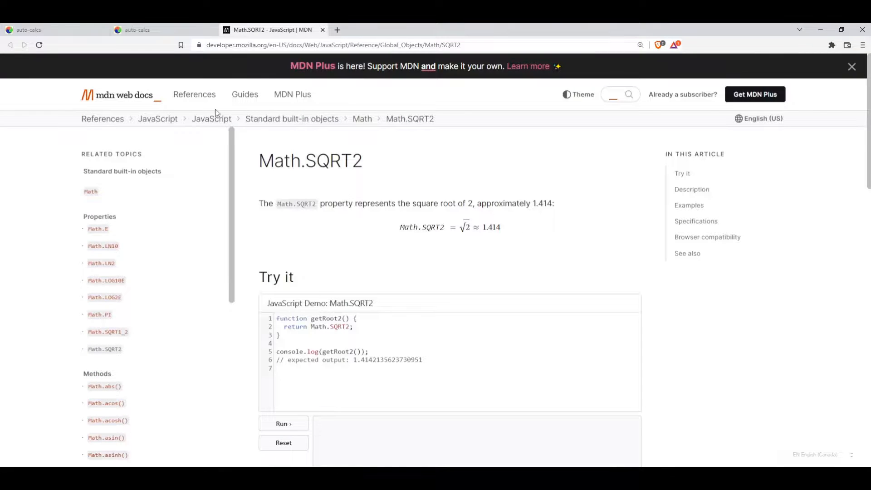
{"action": "left_click", "coordinate": [323, 29]}
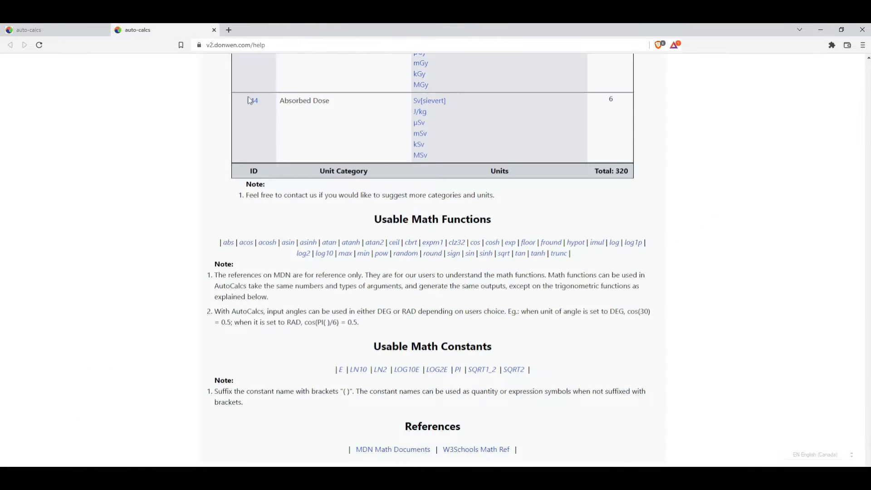
Return to the speed calculation, show its project information and set the title to Demo1.
{"action": "left_click", "coordinate": [57, 30]}
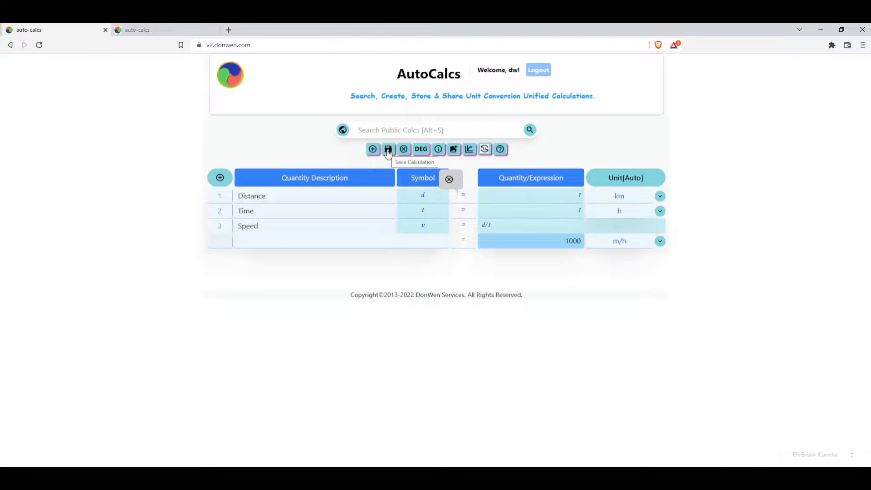
{"action": "left_click", "coordinate": [438, 150]}
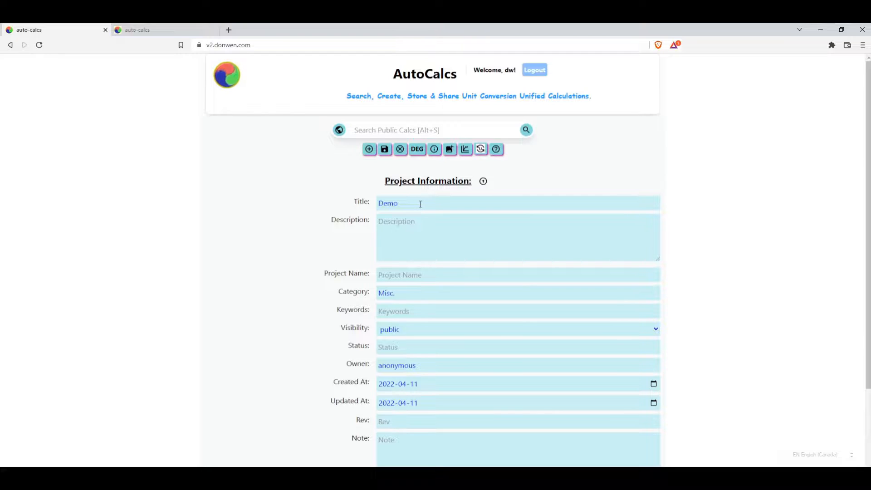
{"action": "left_click_drag", "start_coordinate": [420, 204], "coordinate": [368, 200]}
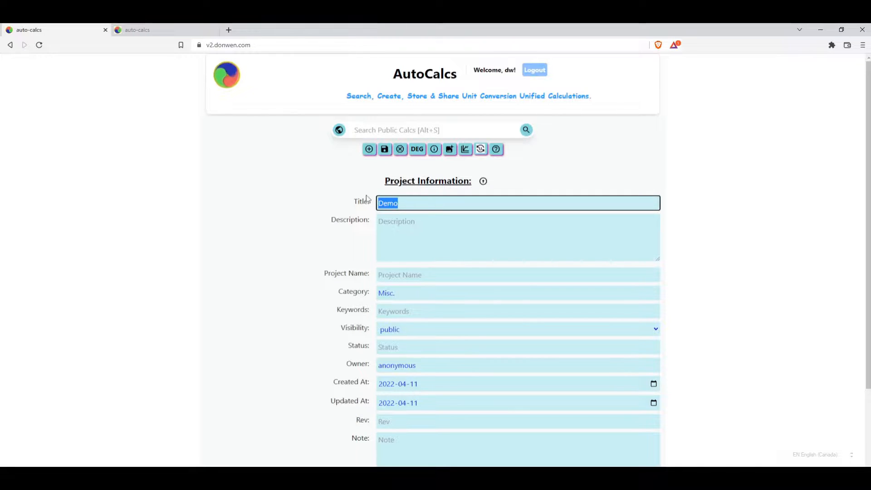
{"action": "type", "text": "Demo1"}
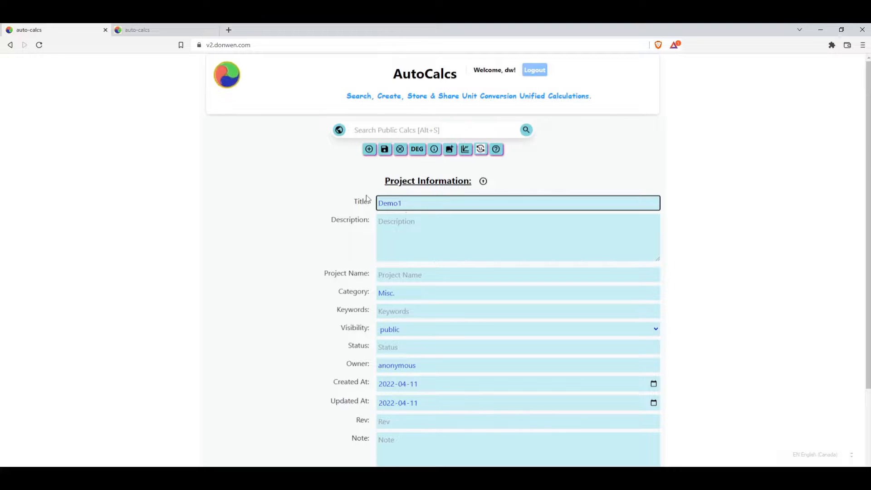
{"action": "left_click", "coordinate": [683, 160]}
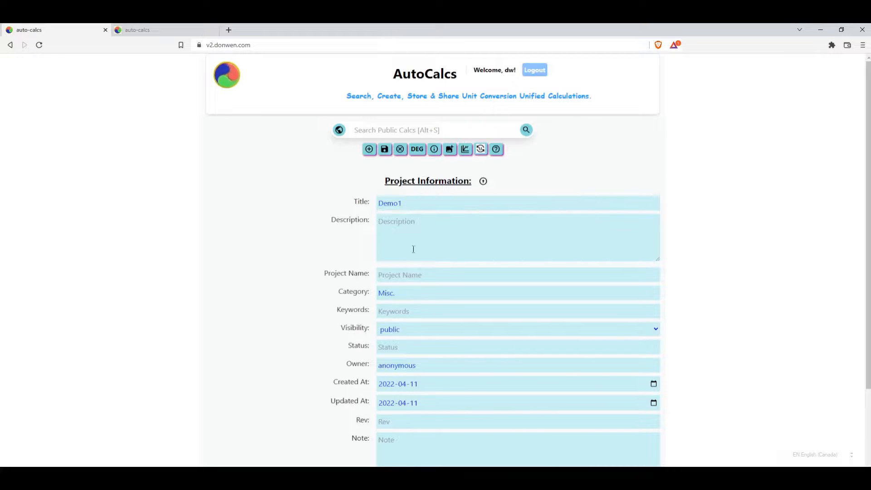
Look over the remaining project information fields and save the calculation under the title Demo1.
{"action": "scroll", "coordinate": [413, 249], "scroll_direction": "down", "scroll_amount": 3}
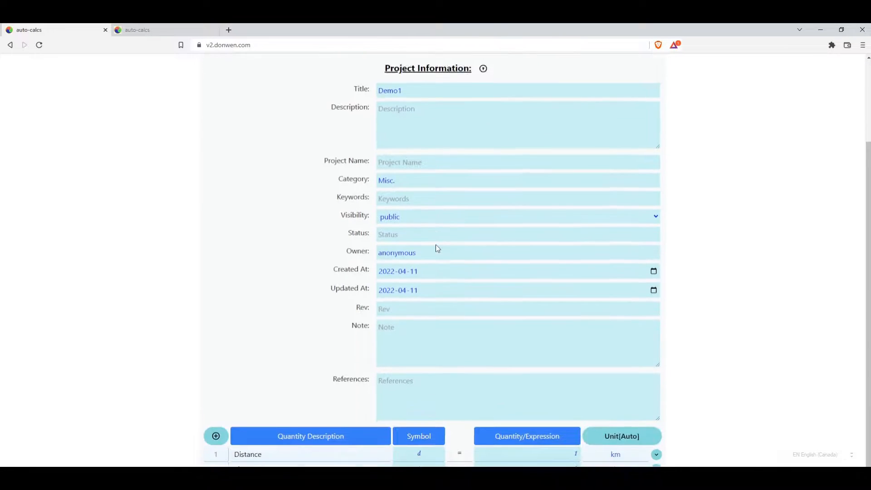
{"action": "scroll", "coordinate": [440, 272], "scroll_direction": "down", "scroll_amount": 2}
{"action": "scroll", "coordinate": [507, 357], "scroll_direction": "up", "scroll_amount": 4}
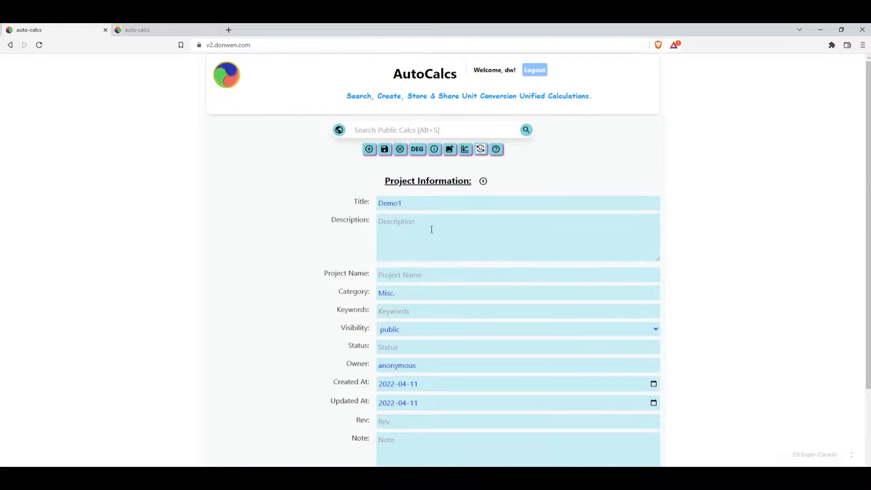
{"action": "scroll", "coordinate": [691, 287], "scroll_direction": "down", "scroll_amount": 3}
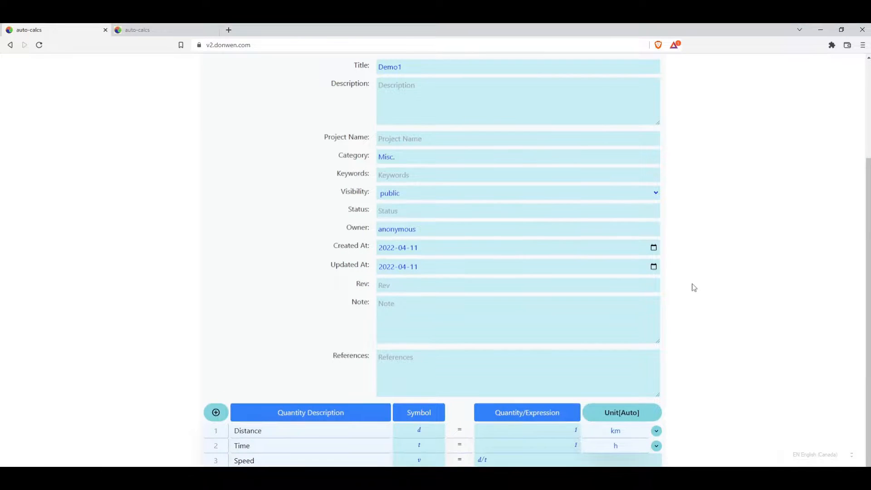
{"action": "scroll", "coordinate": [723, 301], "scroll_direction": "up", "scroll_amount": 3}
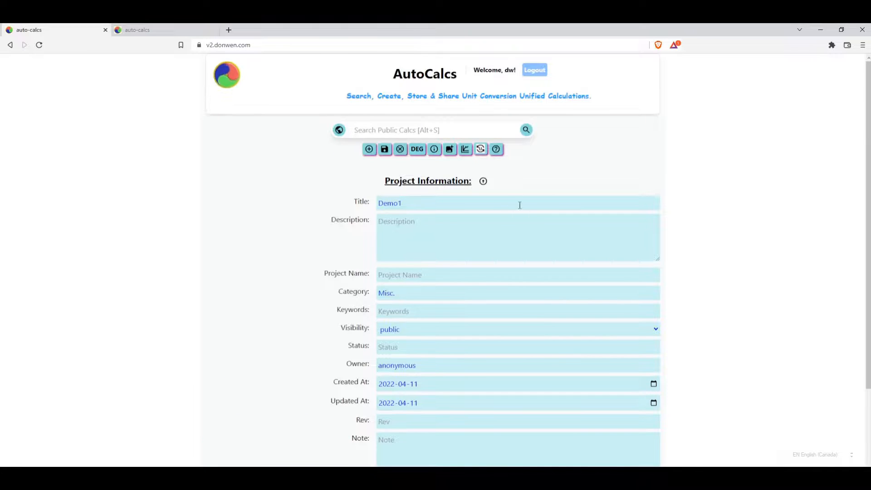
{"action": "double_click", "coordinate": [413, 203]}
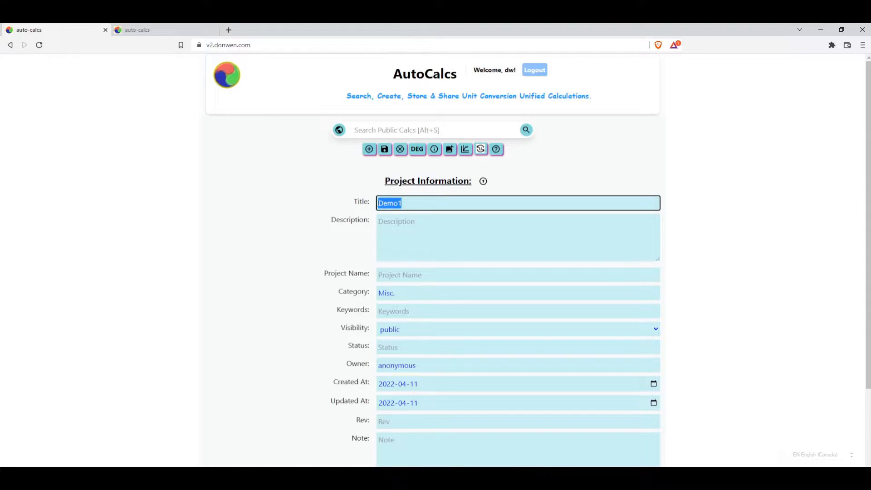
{"action": "left_click", "coordinate": [384, 151]}
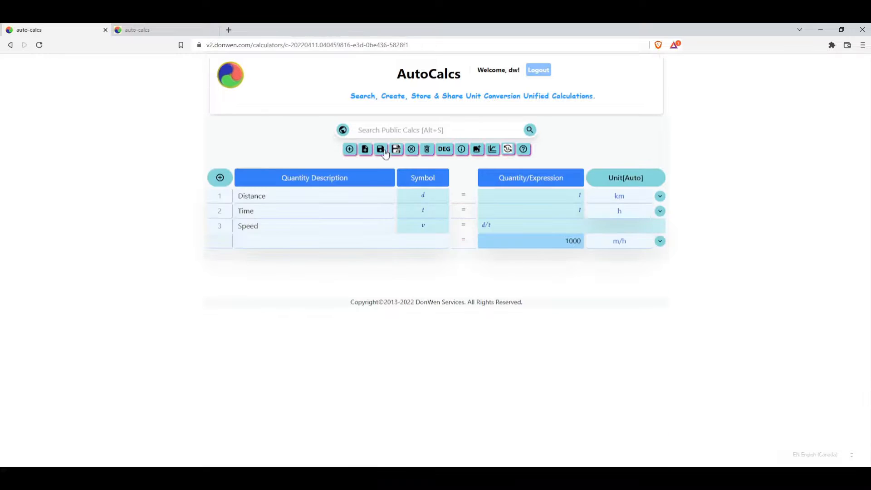
Show the saved calculation's project information and review its fields, including owner, visibility and dates.
{"action": "left_click", "coordinate": [461, 150]}
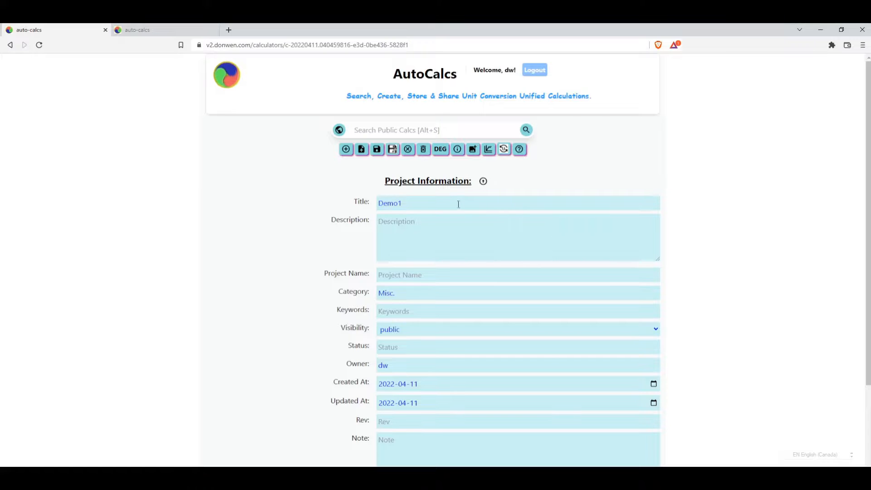
{"action": "scroll", "coordinate": [566, 284], "scroll_direction": "down", "scroll_amount": 4}
{"action": "scroll", "coordinate": [570, 288], "scroll_direction": "up", "scroll_amount": 2}
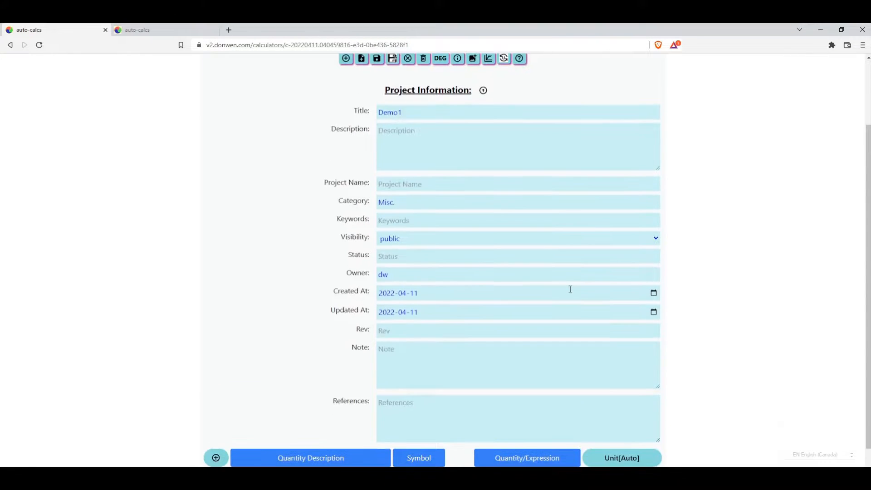
{"action": "scroll", "coordinate": [570, 290], "scroll_direction": "down", "scroll_amount": 2}
{"action": "scroll", "coordinate": [570, 288], "scroll_direction": "up", "scroll_amount": 4}
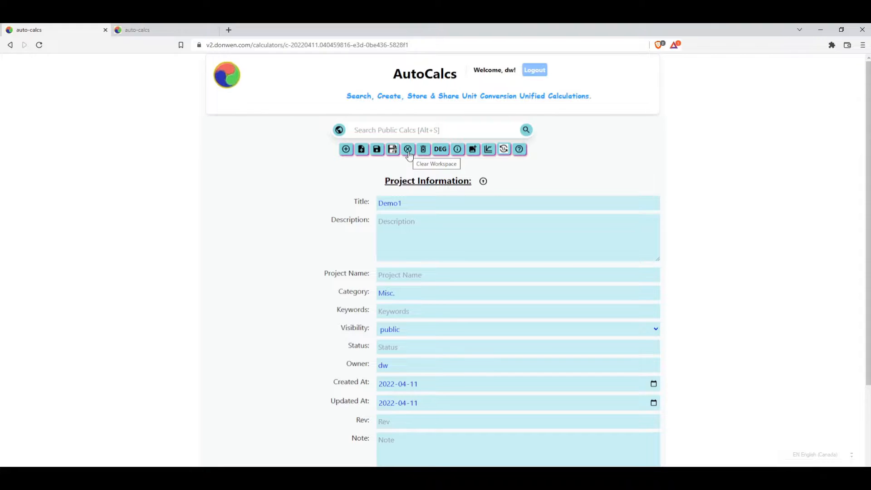
Clear the workspace and check the quantity table below the project information.
{"action": "scroll", "coordinate": [759, 346], "scroll_direction": "down", "scroll_amount": 3}
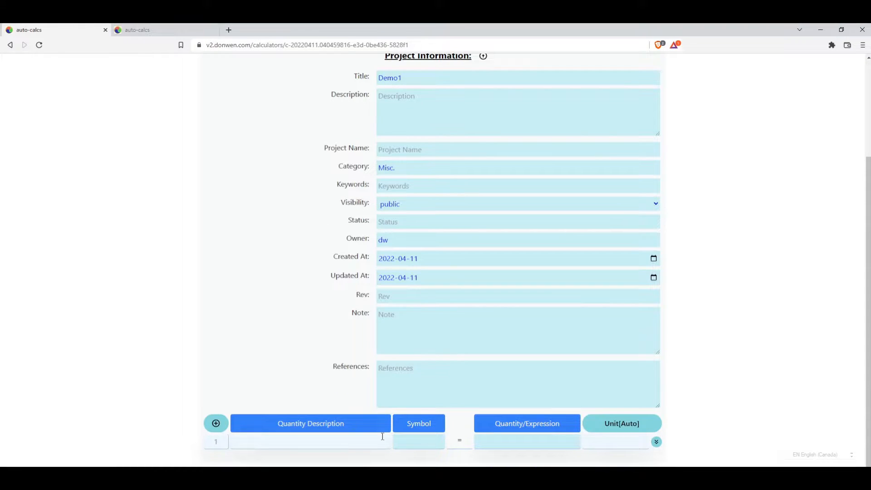
{"action": "scroll", "coordinate": [484, 446], "scroll_direction": "up", "scroll_amount": 1}
{"action": "scroll", "coordinate": [482, 453], "scroll_direction": "down", "scroll_amount": 1}
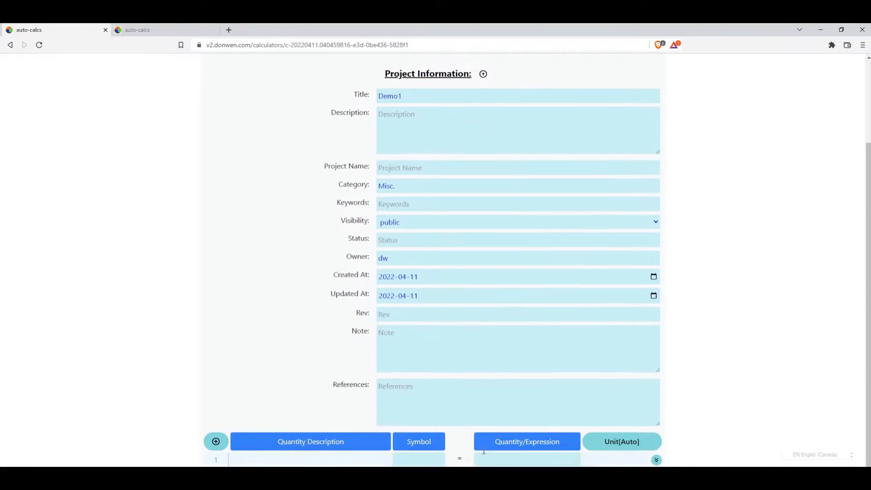
{"action": "scroll", "coordinate": [496, 264], "scroll_direction": "up", "scroll_amount": 3}
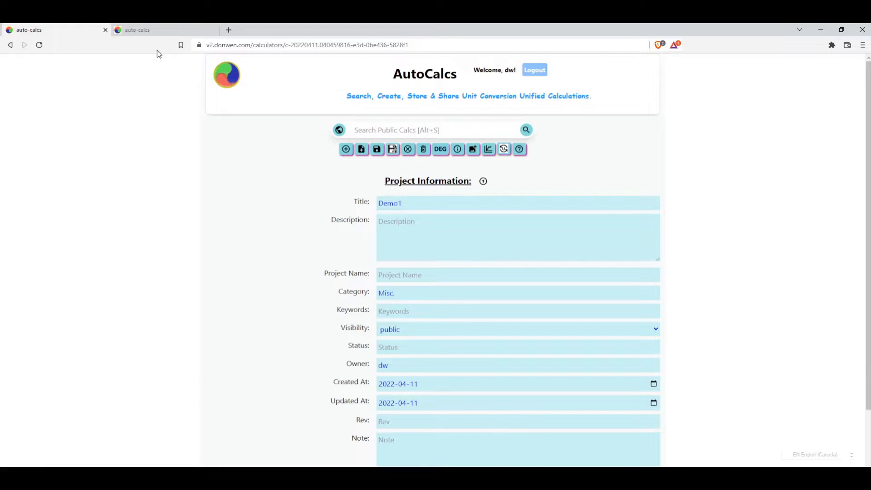
Load v2.donwen.com afresh, search the public calculations for demo1 and open the Demo1 entry updated 2022-04-11.
{"action": "left_click", "coordinate": [350, 45]}
{"action": "type", "text": "v2"}
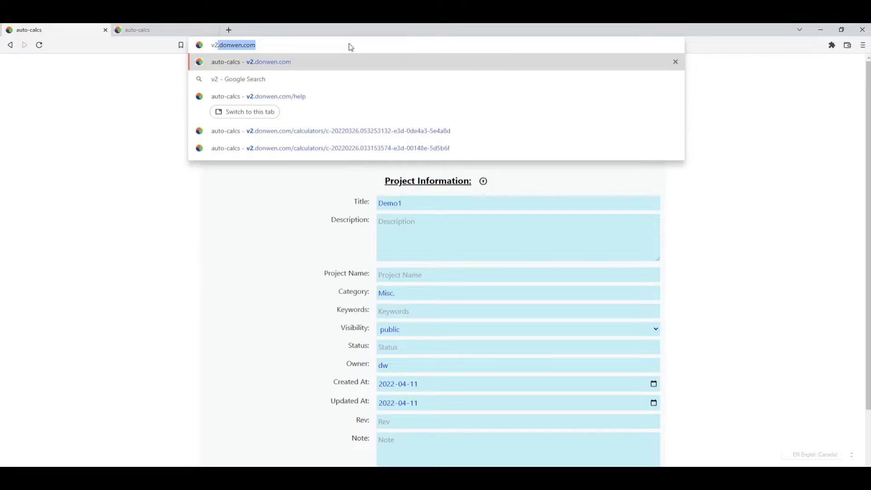
{"action": "key", "text": "Return"}
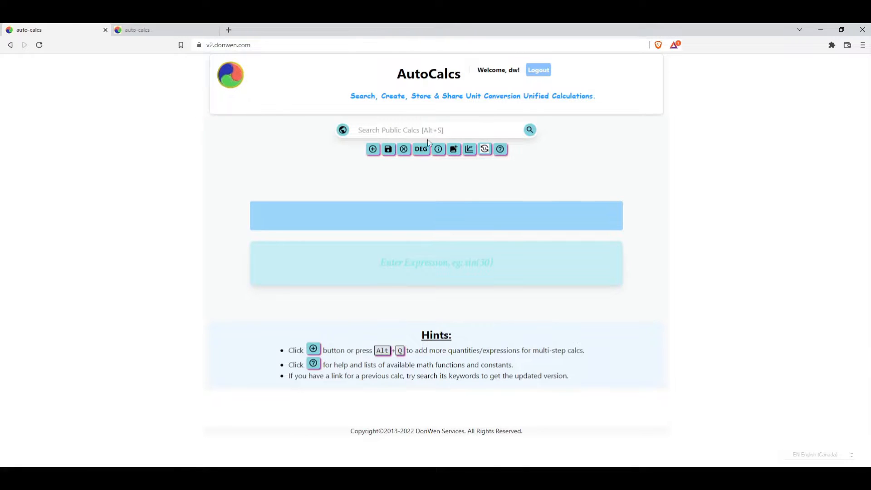
{"action": "type", "text": "demo1"}
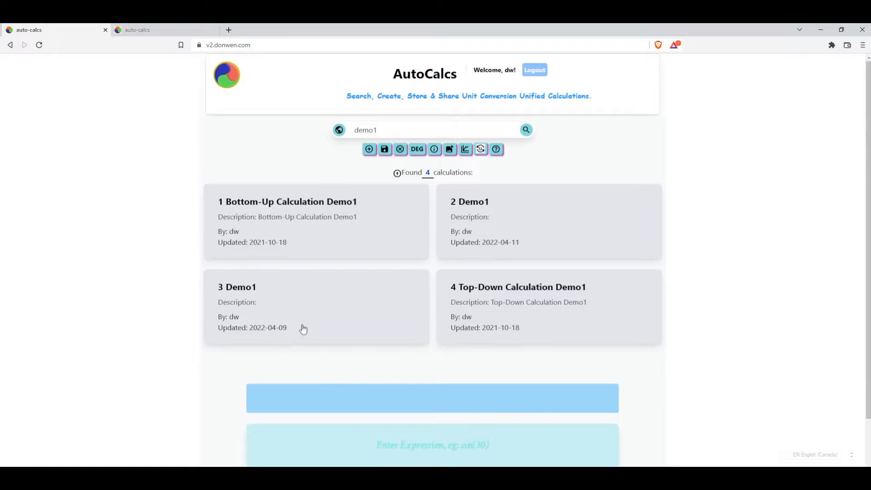
{"action": "left_click", "coordinate": [496, 208]}
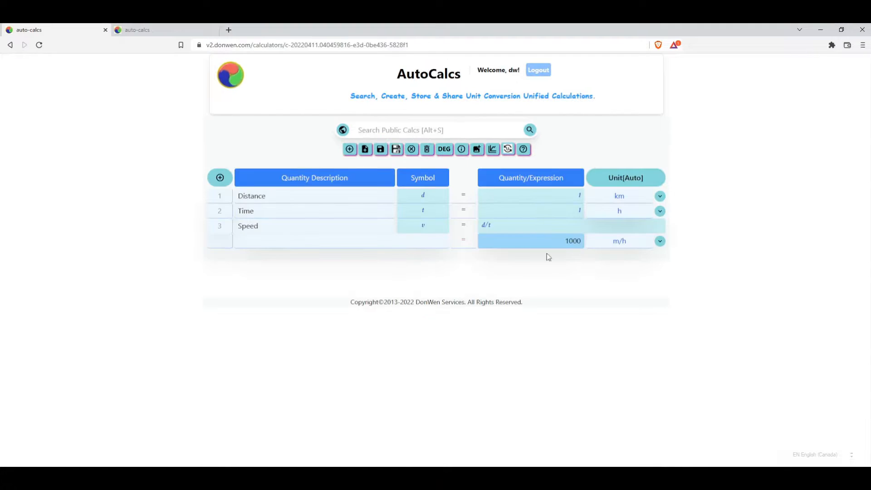
Review the reopened Demo1 calculation's project information and quantity table, and highlight its web address.
{"action": "left_click", "coordinate": [461, 150]}
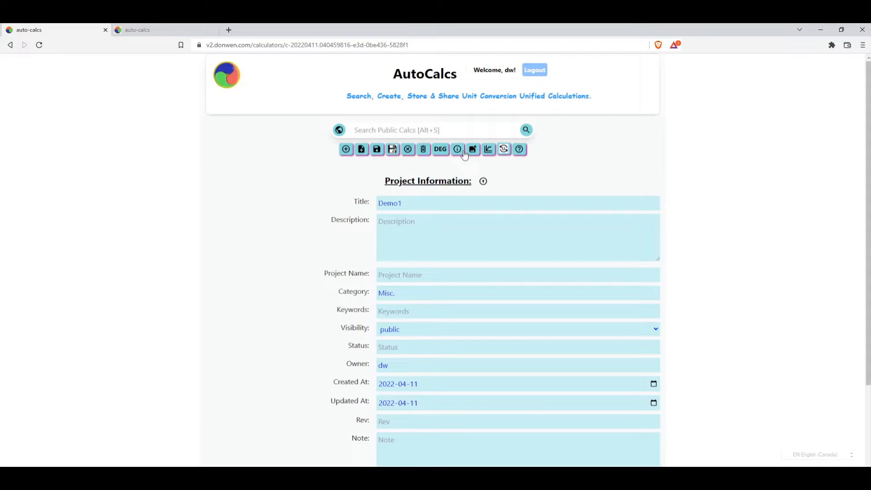
{"action": "left_click", "coordinate": [417, 203]}
{"action": "scroll", "coordinate": [583, 312], "scroll_direction": "down", "scroll_amount": 4}
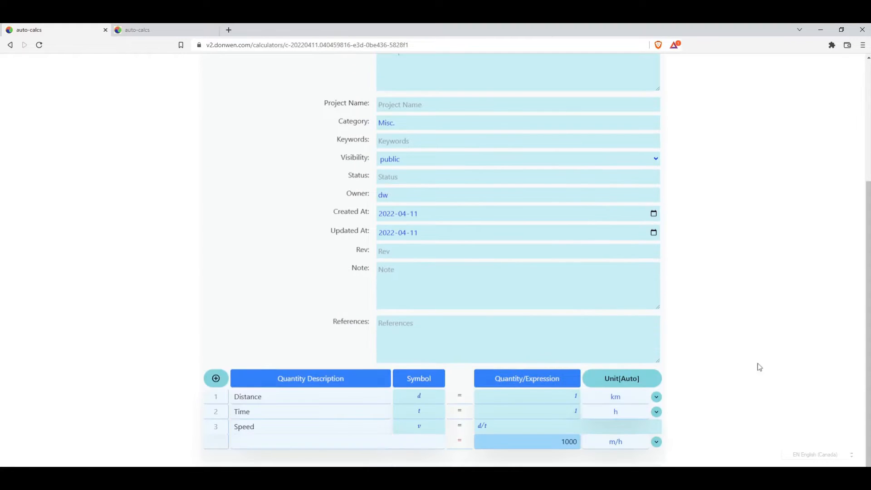
{"action": "scroll", "coordinate": [607, 256], "scroll_direction": "up", "scroll_amount": 4}
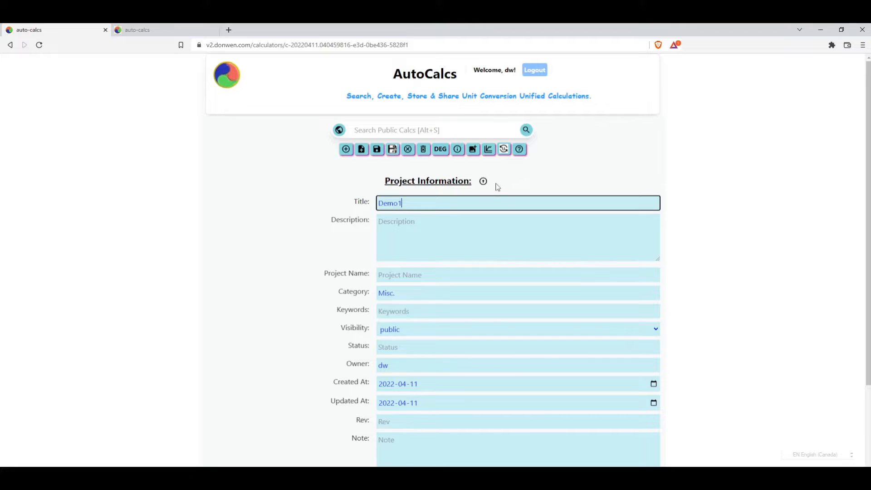
{"action": "left_click", "coordinate": [530, 174]}
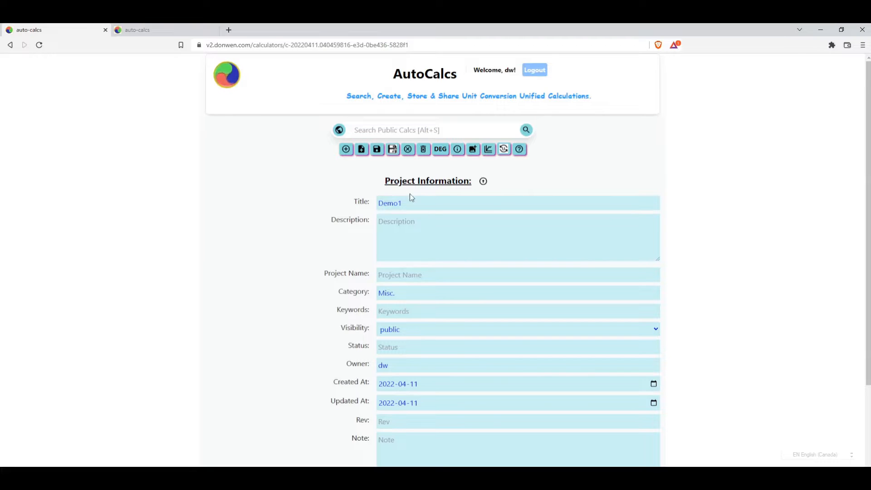
{"action": "left_click", "coordinate": [426, 46]}
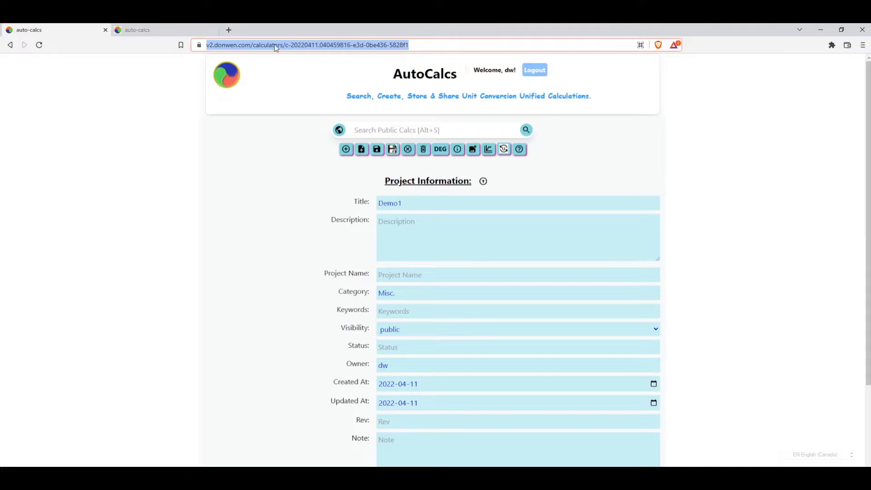
{"action": "left_click", "coordinate": [713, 179]}
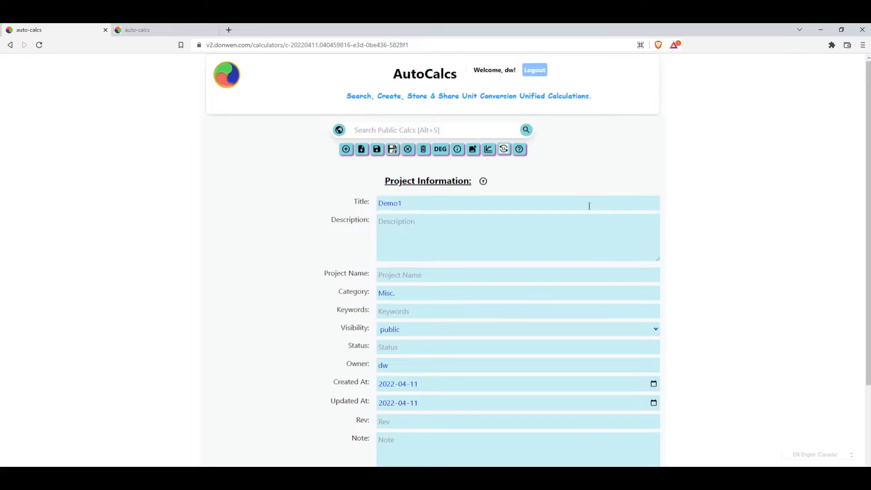
Show the calculation's image-adding section and collapse the project information.
{"action": "left_click", "coordinate": [472, 150]}
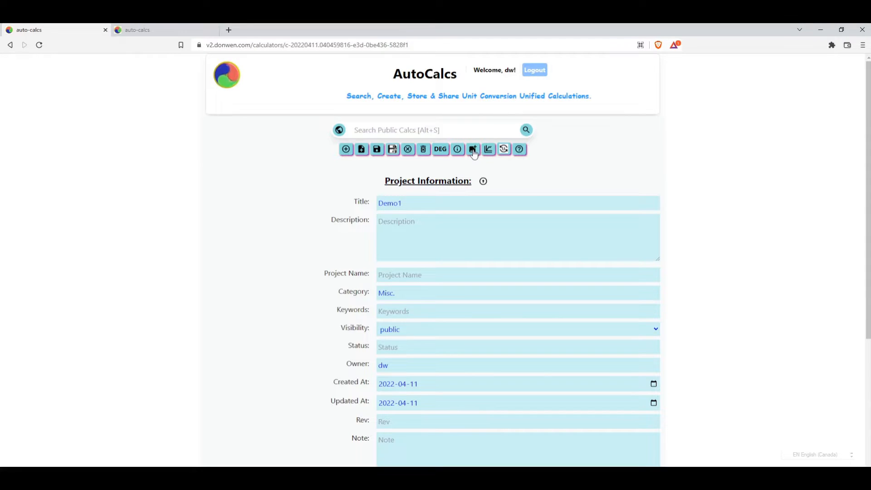
{"action": "left_click", "coordinate": [483, 181]}
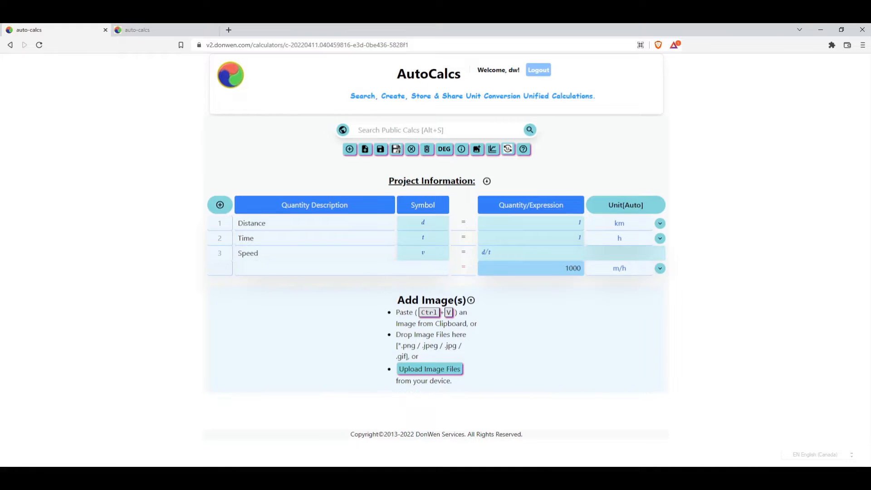
Switch to Snip & Sketch and capture a rectangular snip around the Speed expression and the Add Image(s) heading.
{"action": "key", "text": "alt+Tab"}
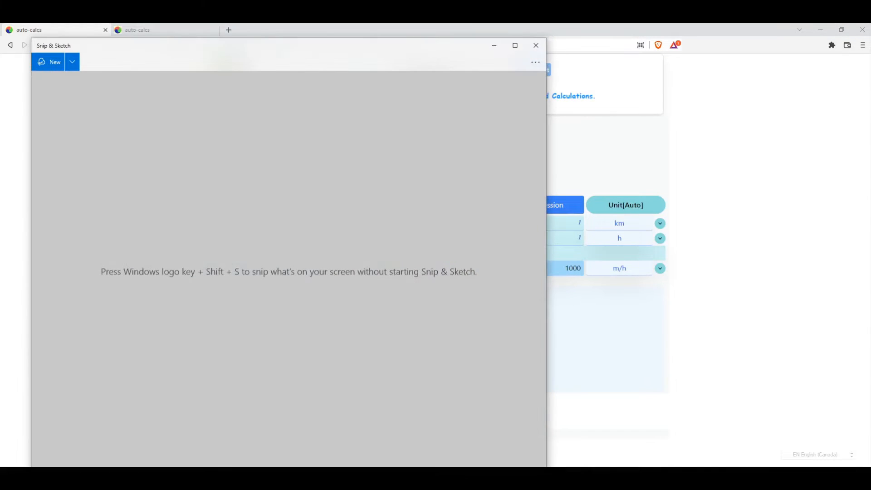
{"action": "left_click", "coordinate": [49, 62]}
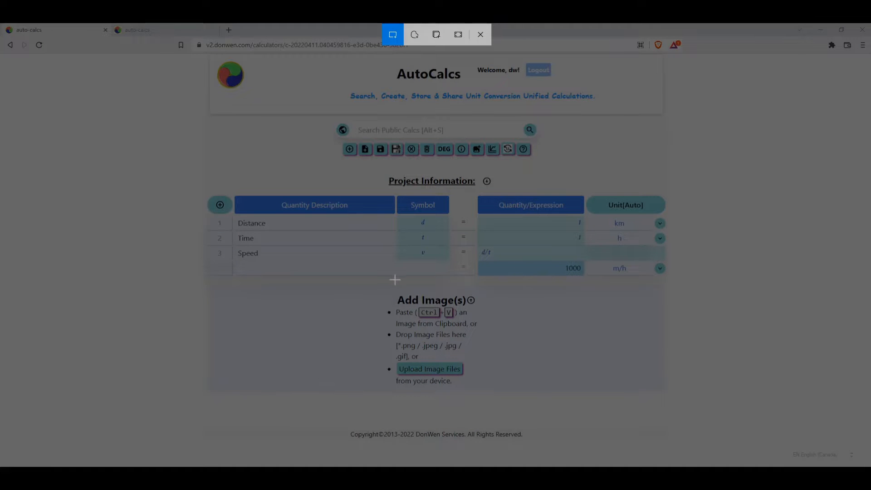
{"action": "mouse_move", "coordinate": [377, 238]}
{"action": "left_mouse_down"}
{"action": "mouse_move", "coordinate": [402, 308]}
{"action": "mouse_move", "coordinate": [513, 357]}
{"action": "left_mouse_up"}
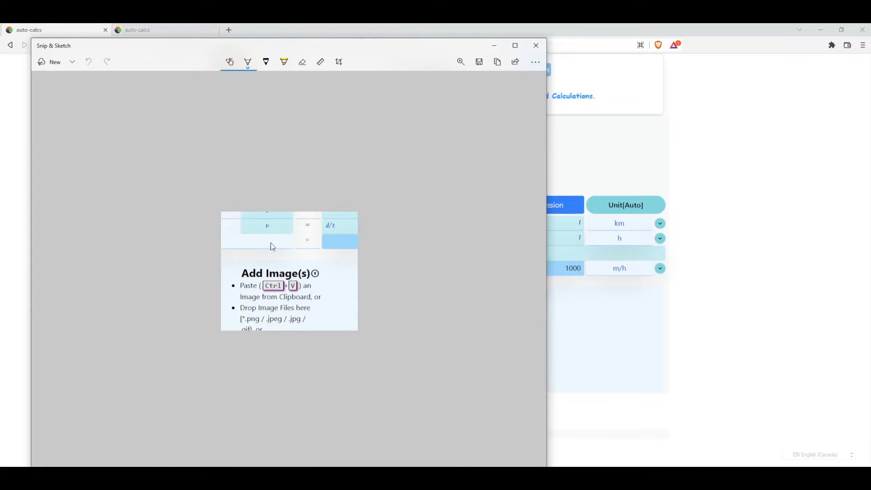
Draw a vertical white pen stroke and a yellow highlighter face with two eyes and a curved mouth on the snip.
{"action": "left_click_drag", "start_coordinate": [271, 248], "coordinate": [273, 292]}
{"action": "left_click", "coordinate": [250, 63]}
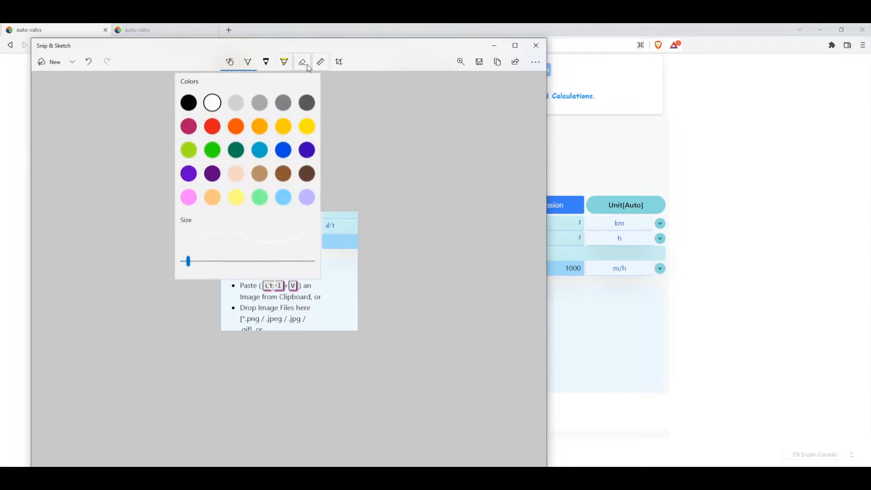
{"action": "left_click", "coordinate": [293, 68]}
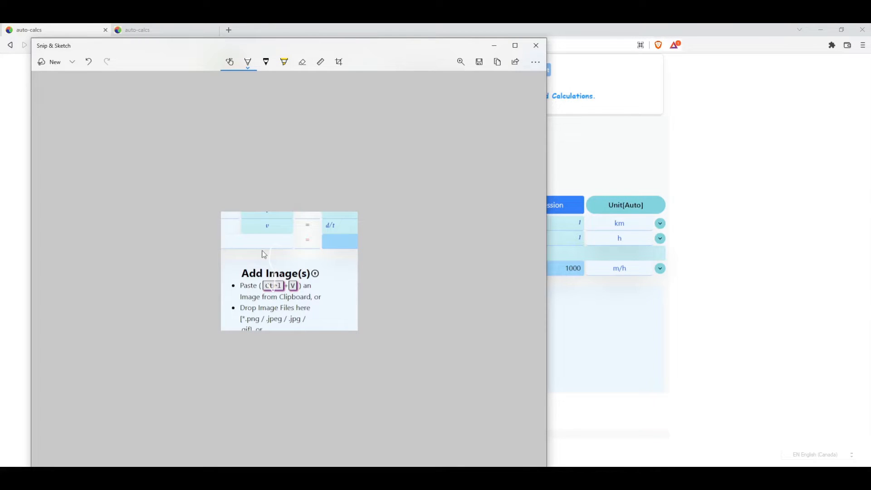
{"action": "left_click", "coordinate": [284, 62]}
{"action": "mouse_move", "coordinate": [262, 270]}
{"action": "left_mouse_down"}
{"action": "mouse_move", "coordinate": [258, 264]}
{"action": "mouse_move", "coordinate": [303, 267]}
{"action": "mouse_move", "coordinate": [301, 254]}
{"action": "left_mouse_up"}
{"action": "left_click_drag", "start_coordinate": [262, 292], "coordinate": [296, 290]}
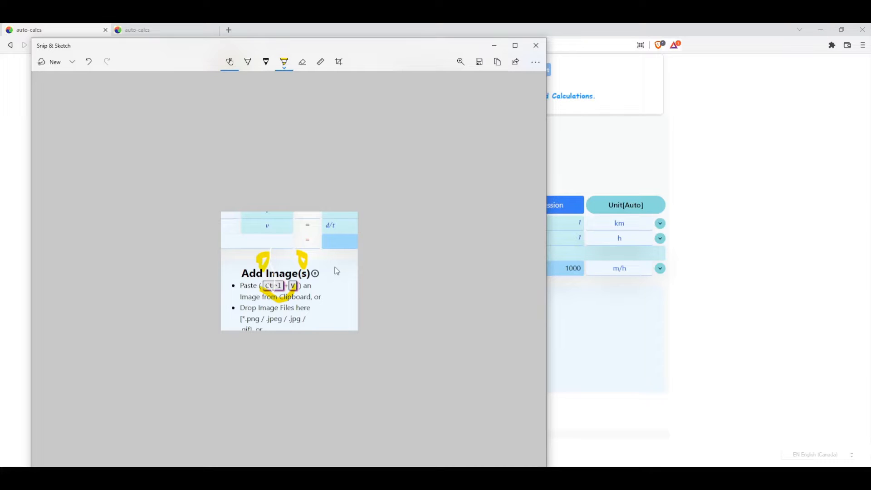
Copy the annotated snip, close Snip & Sketch, and paste the image into the calculation's Add Image(s) area in AutoCalcs.
{"action": "key", "text": "ctrl+c"}
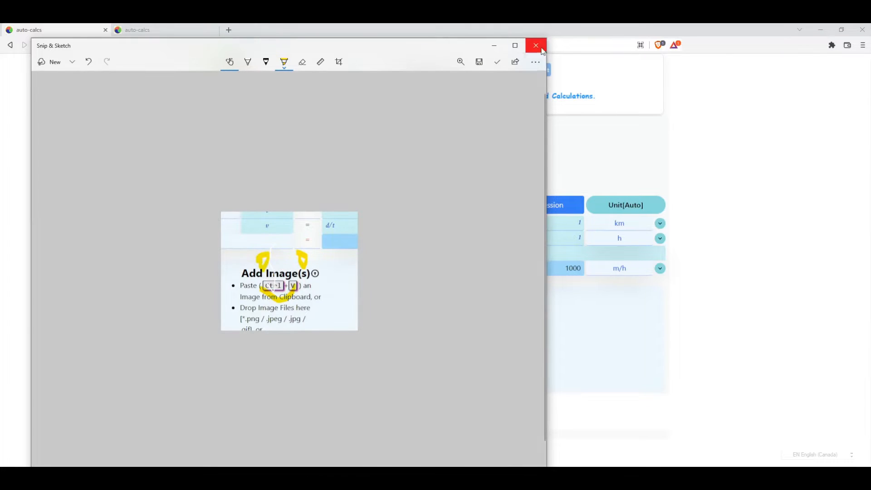
{"action": "left_click", "coordinate": [537, 45]}
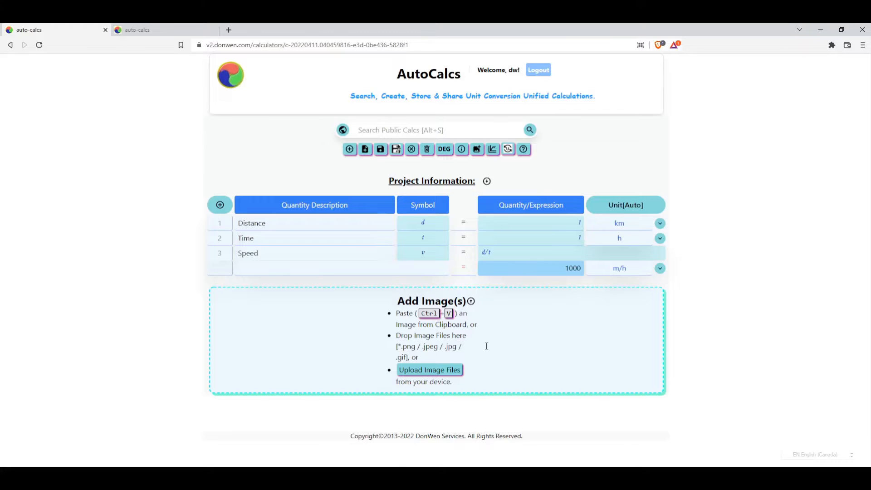
{"action": "key", "text": "ctrl+v"}
{"action": "scroll", "coordinate": [490, 358], "scroll_direction": "down", "scroll_amount": 2}
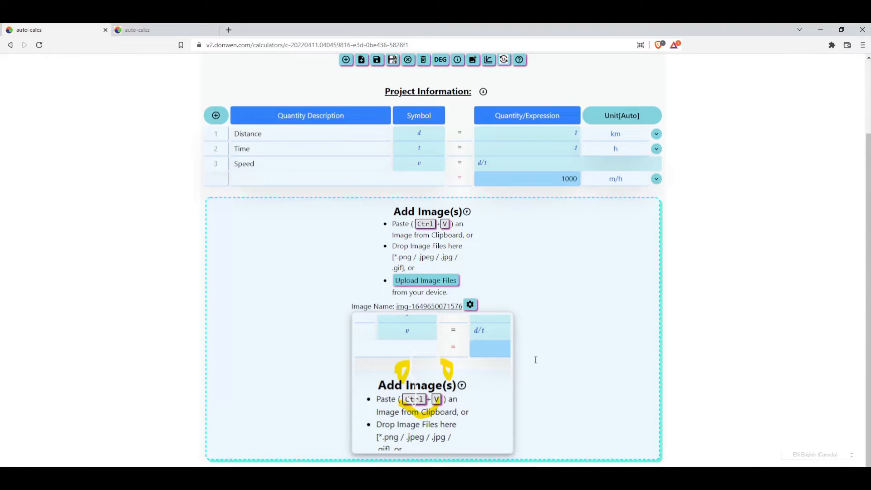
{"action": "scroll", "coordinate": [575, 345], "scroll_direction": "up", "scroll_amount": 2}
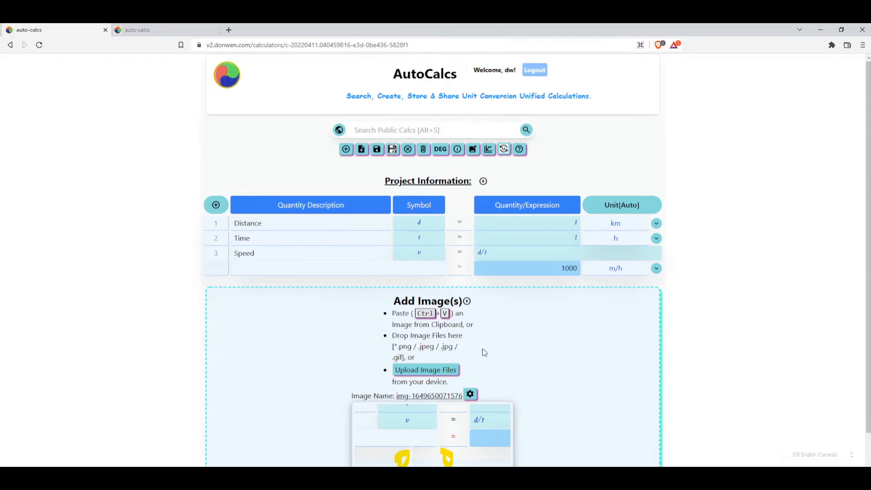
Switch to File Explorer and drop PXL_20220405_223751110 from the Pictures folder into the calculation's Add Image(s) area.
{"action": "scroll", "coordinate": [520, 403], "scroll_direction": "down", "scroll_amount": 2}
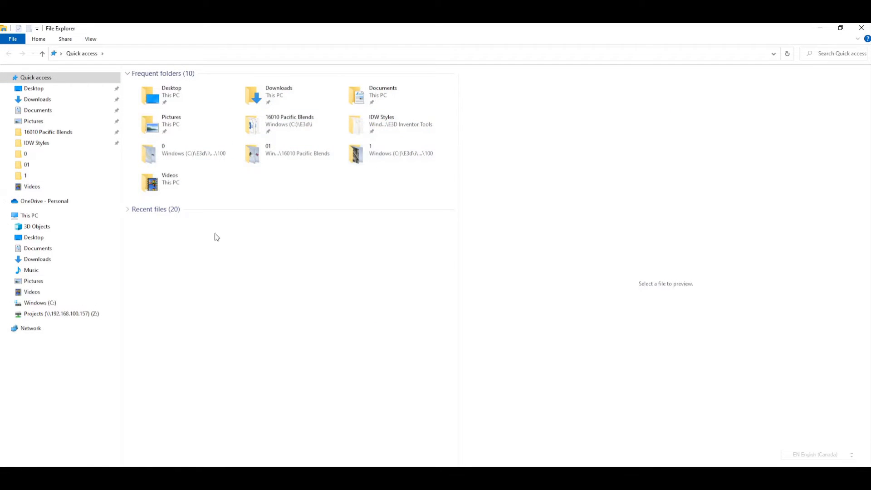
{"action": "left_click", "coordinate": [36, 281]}
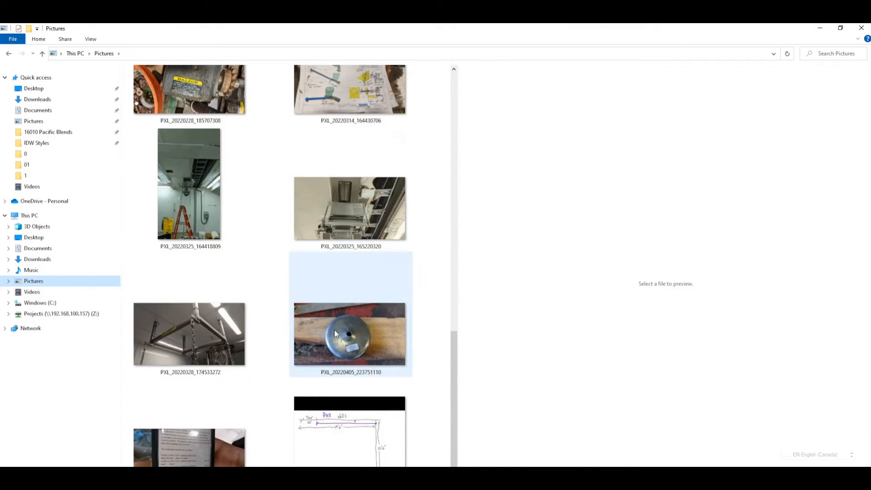
{"action": "left_click", "coordinate": [841, 29]}
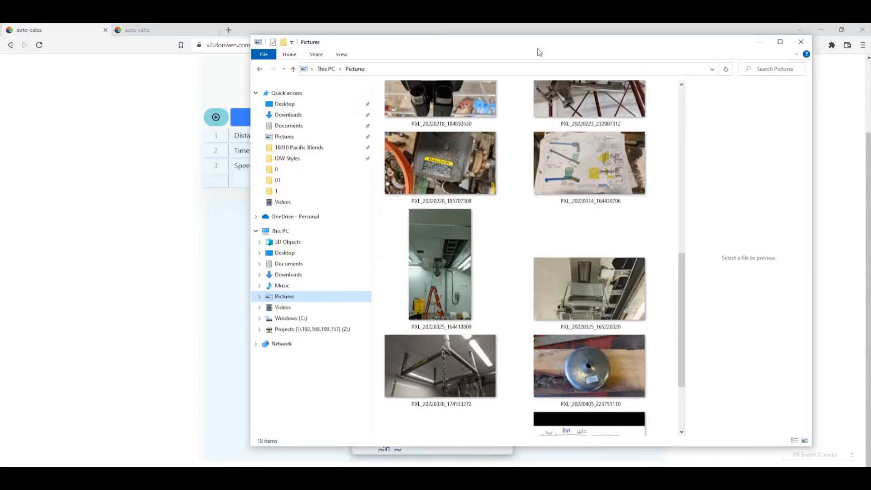
{"action": "left_click_drag", "start_coordinate": [435, 33], "coordinate": [767, 121]}
{"action": "left_click_drag", "start_coordinate": [845, 432], "coordinate": [299, 353]}
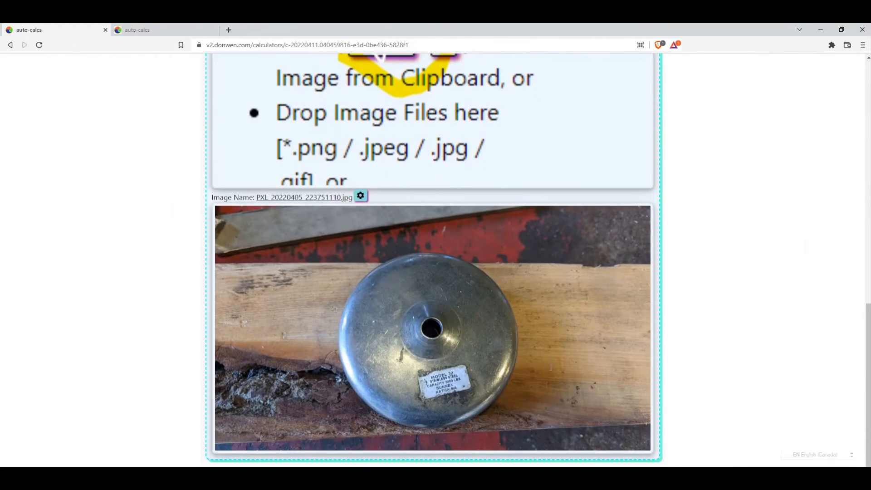
Review the two added images together with the quantity table above them.
{"action": "scroll", "coordinate": [585, 353], "scroll_direction": "up", "scroll_amount": 4}
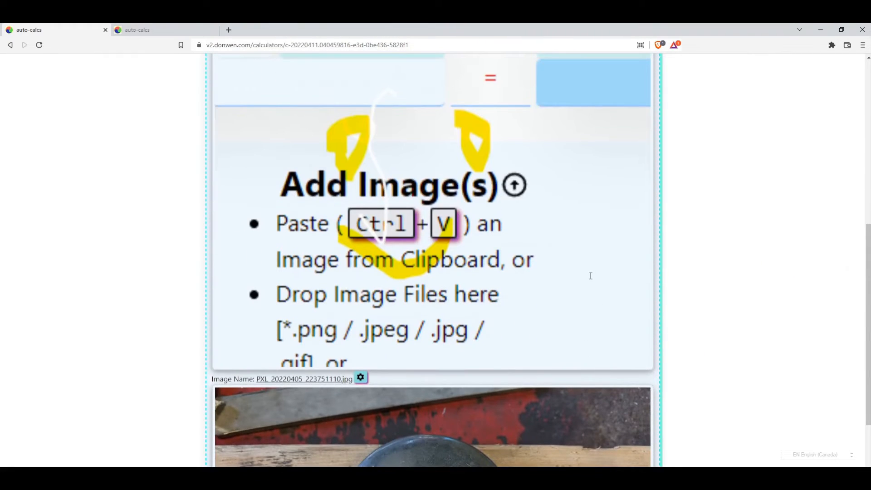
{"action": "left_click_drag", "start_coordinate": [591, 276], "coordinate": [576, 437]}
{"action": "scroll", "coordinate": [586, 341], "scroll_direction": "up", "scroll_amount": 9}
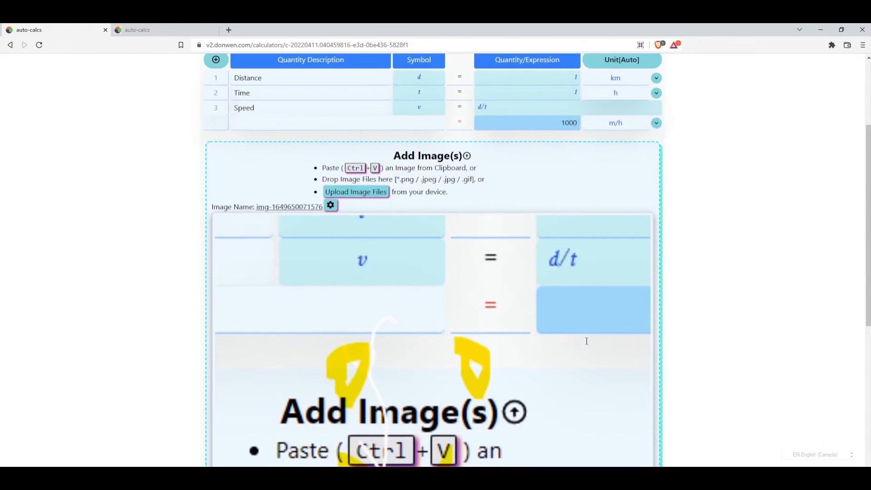
{"action": "scroll", "coordinate": [569, 319], "scroll_direction": "up", "scroll_amount": 4}
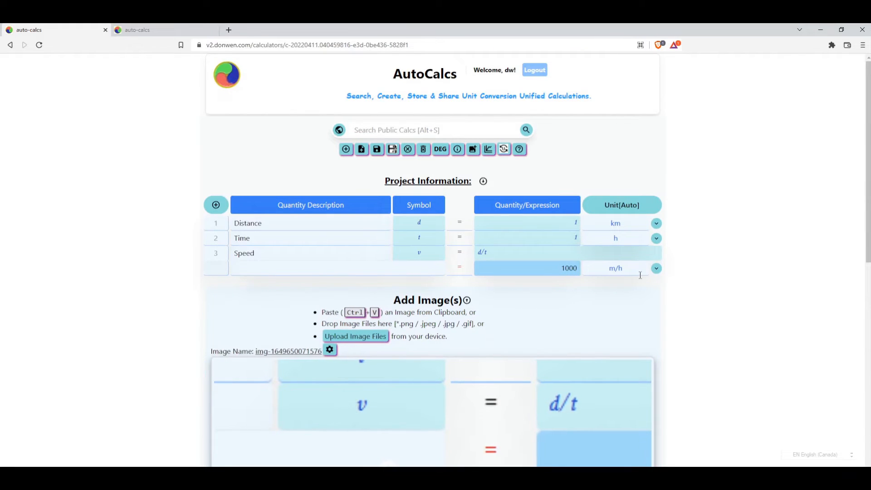
{"action": "scroll", "coordinate": [722, 300], "scroll_direction": "down", "scroll_amount": 5}
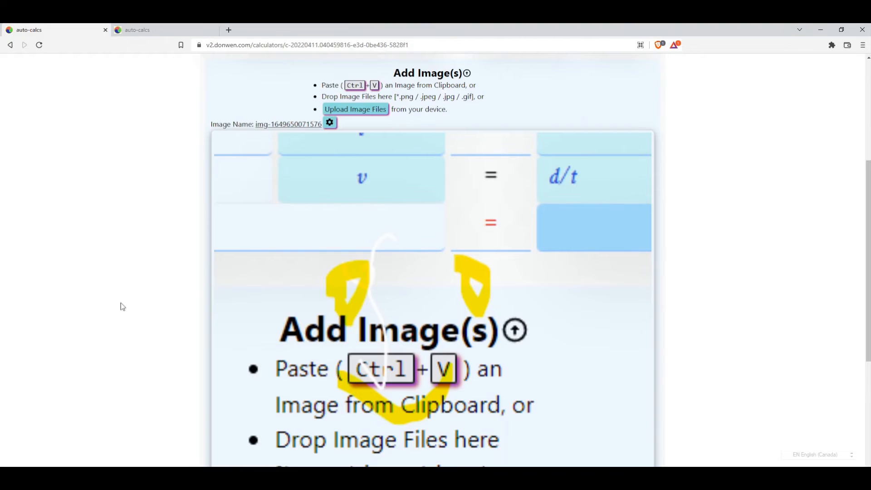
{"action": "scroll", "coordinate": [150, 285], "scroll_direction": "up", "scroll_amount": 4}
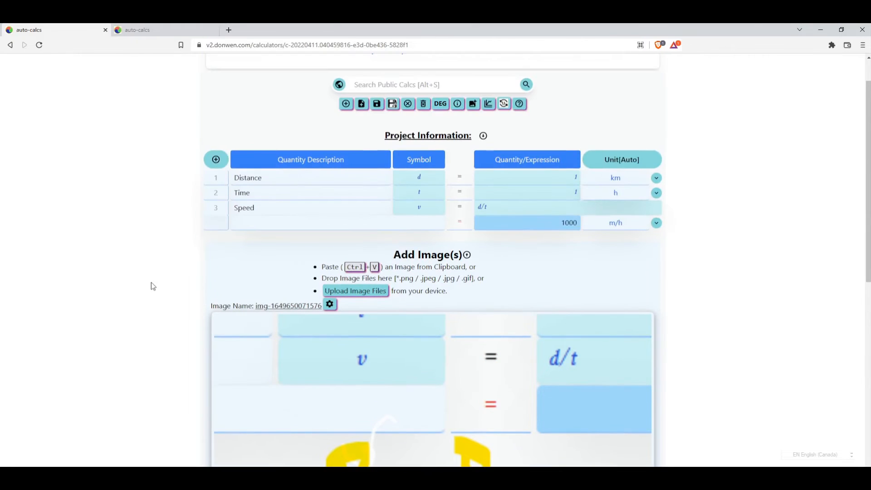